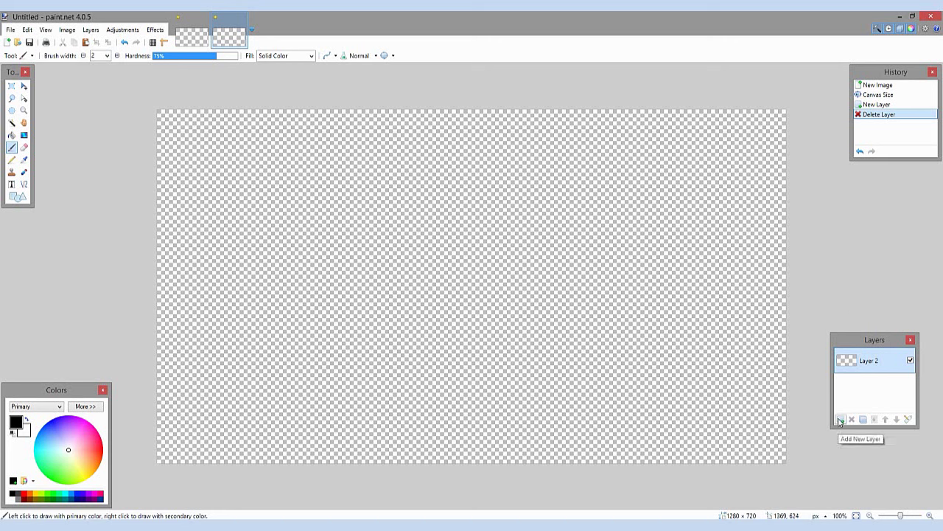
# Step: Add a new layer above the existing one and make the upper layer active
pyautogui.click(840, 420)
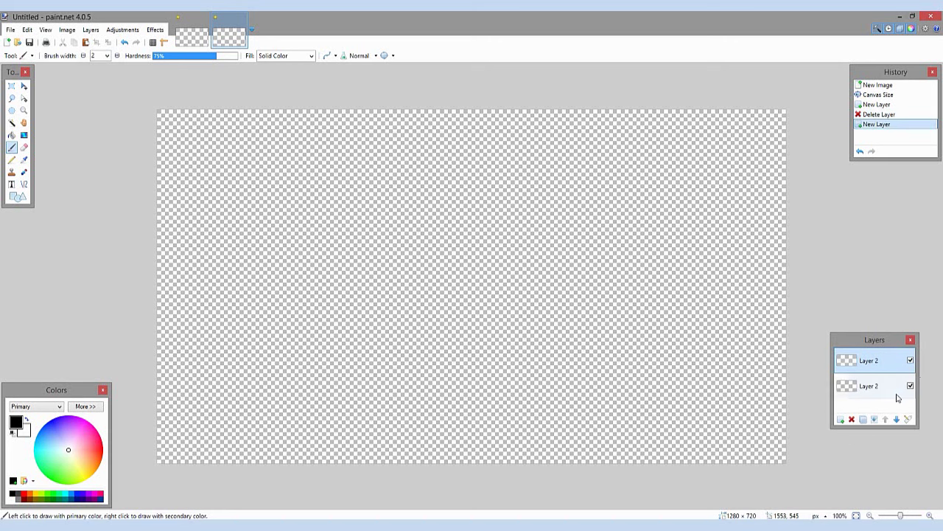
pyautogui.click(881, 387)
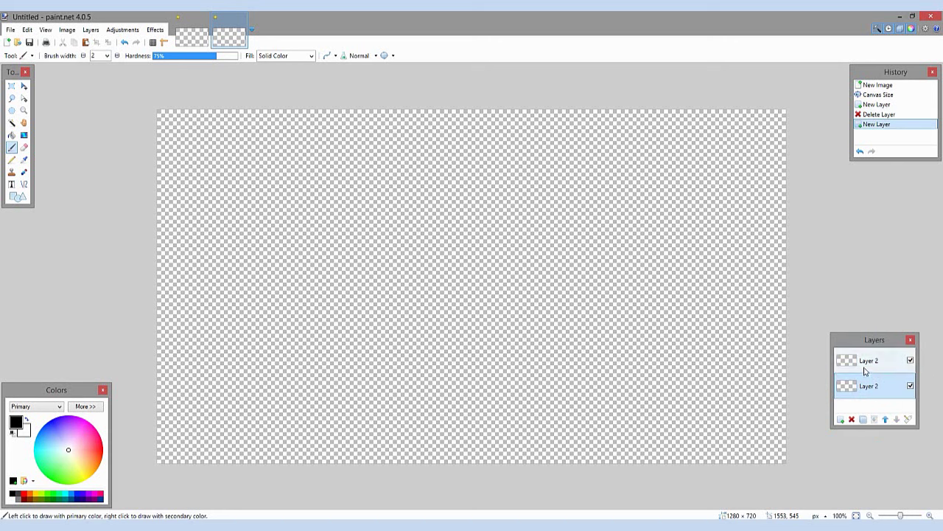
pyautogui.click(868, 361)
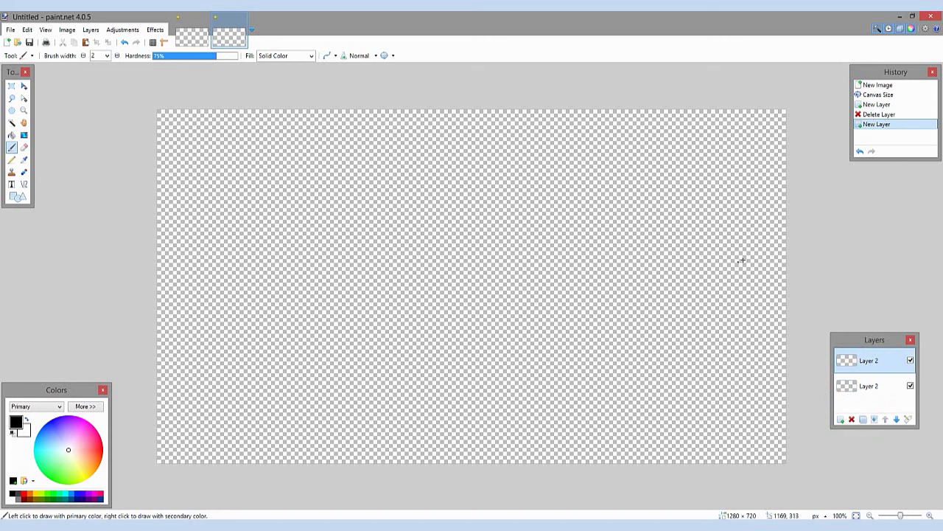
# Step: Set up the Text tool with the pixellife font at size 144
pyautogui.click(12, 185)
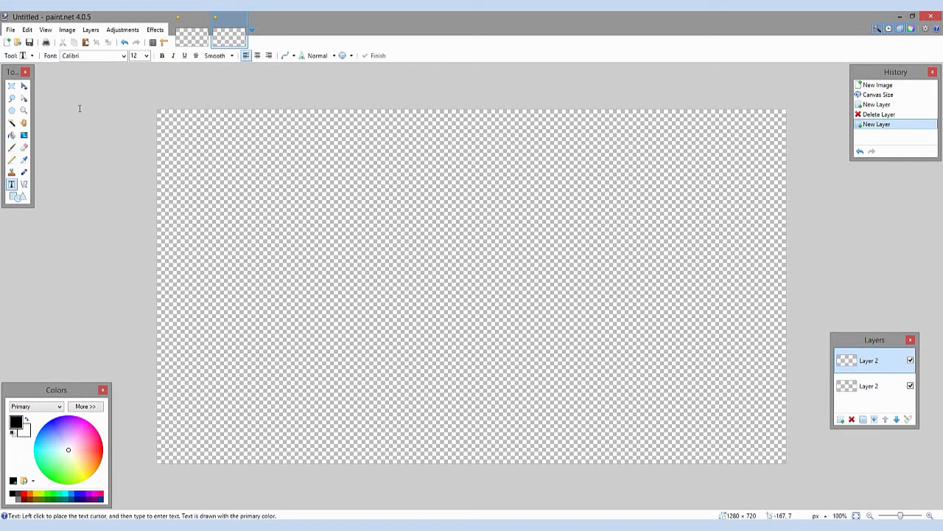
pyautogui.click(147, 56)
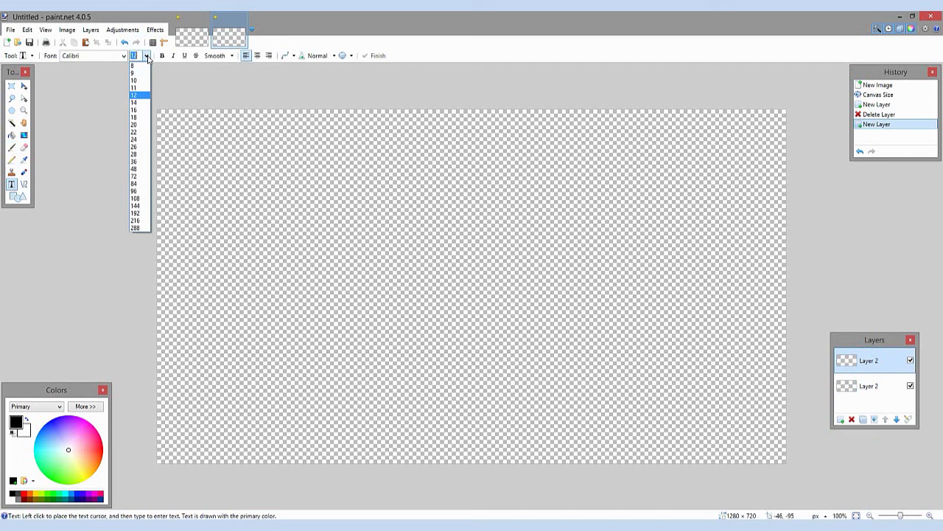
pyautogui.click(138, 206)
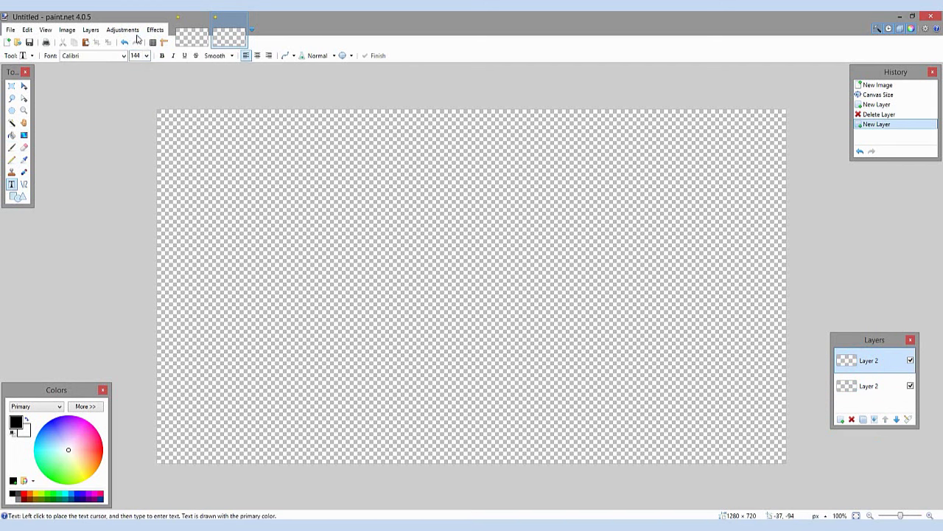
pyautogui.click(123, 56)
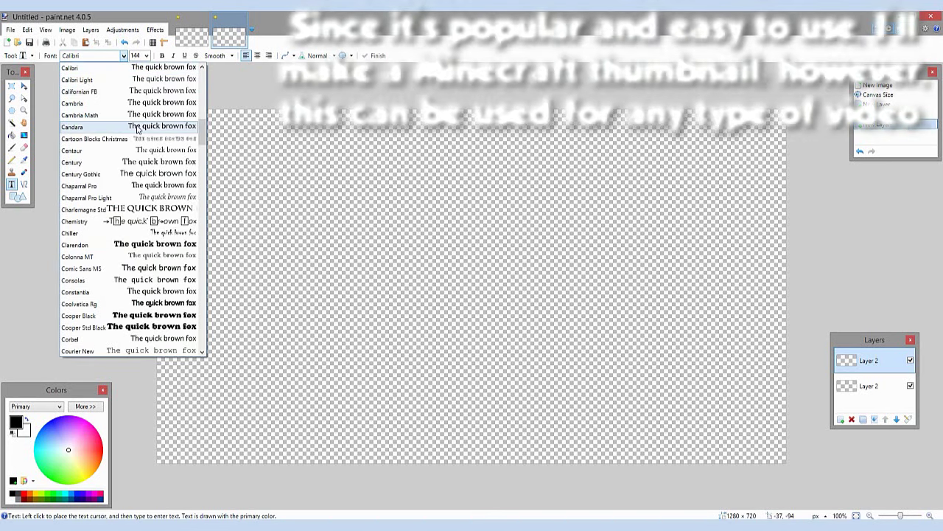
pyautogui.scroll(-20, 136, 192)
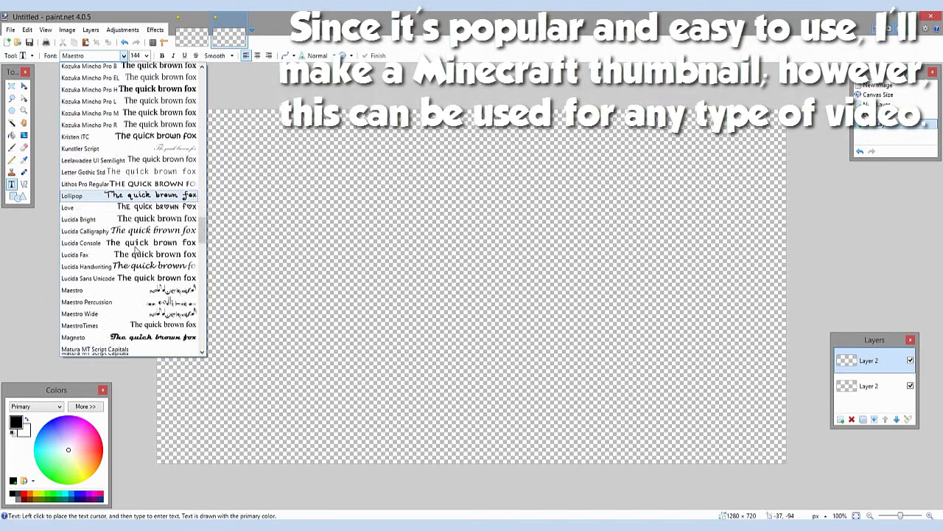
pyautogui.scroll(-3, 136, 250)
pyautogui.scroll(-2, 128, 268)
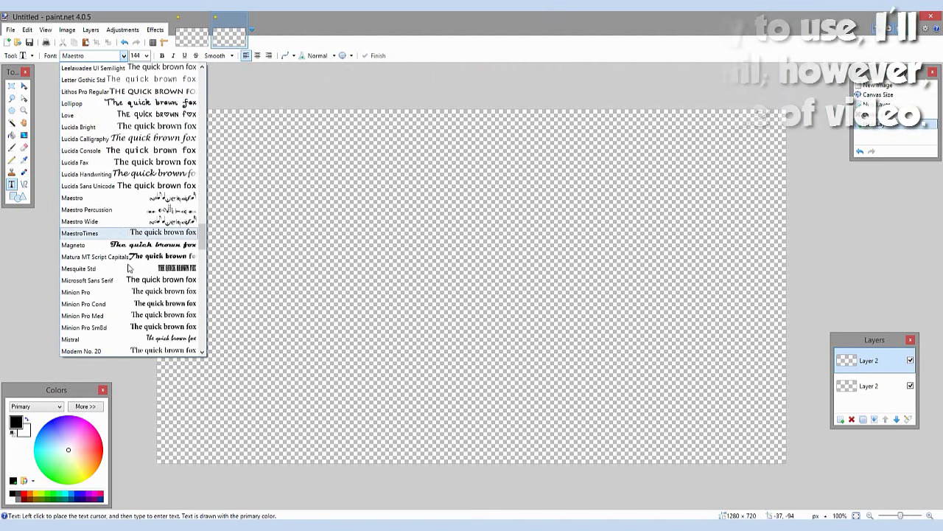
pyautogui.scroll(-1, 129, 268)
pyautogui.scroll(-10, 129, 268)
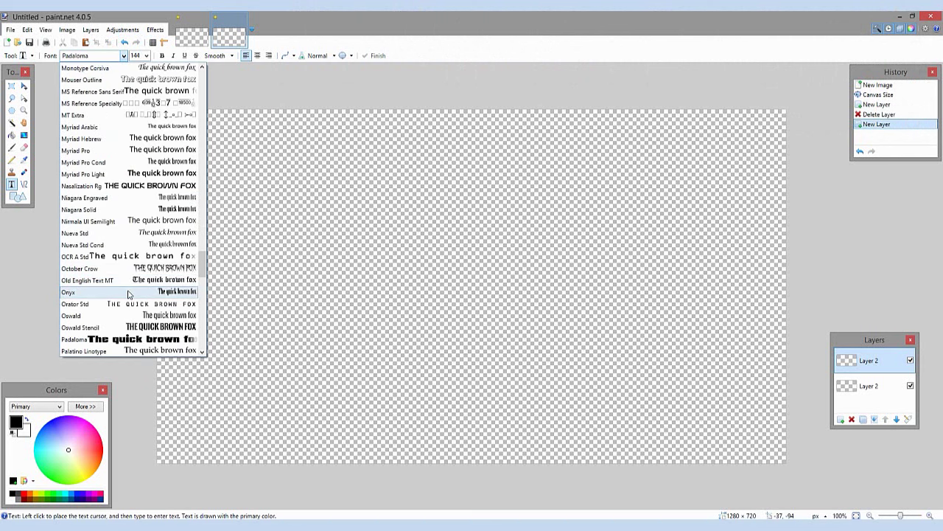
pyautogui.scroll(-1, 128, 294)
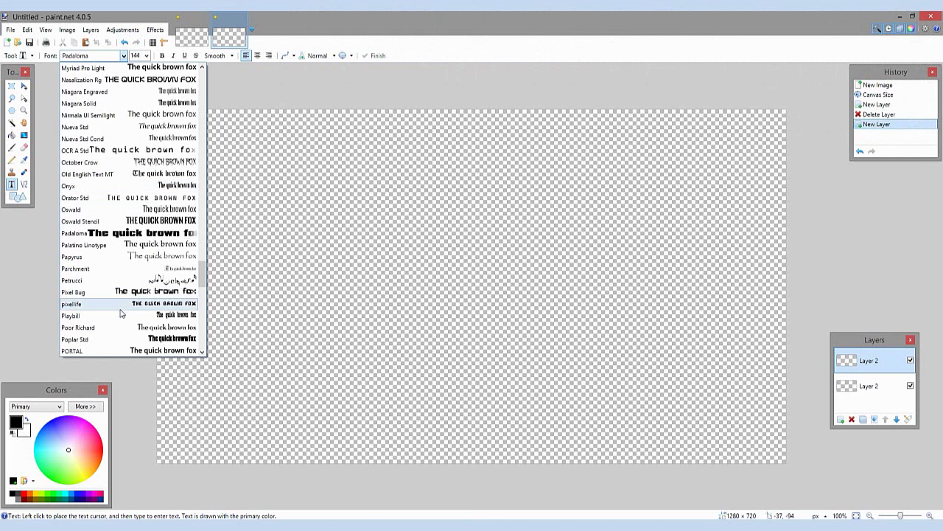
pyautogui.click(122, 305)
# Step: Add the text "Minecraft" across the canvas on the upper layer and enlarge it to size 216
pyautogui.click(228, 118)
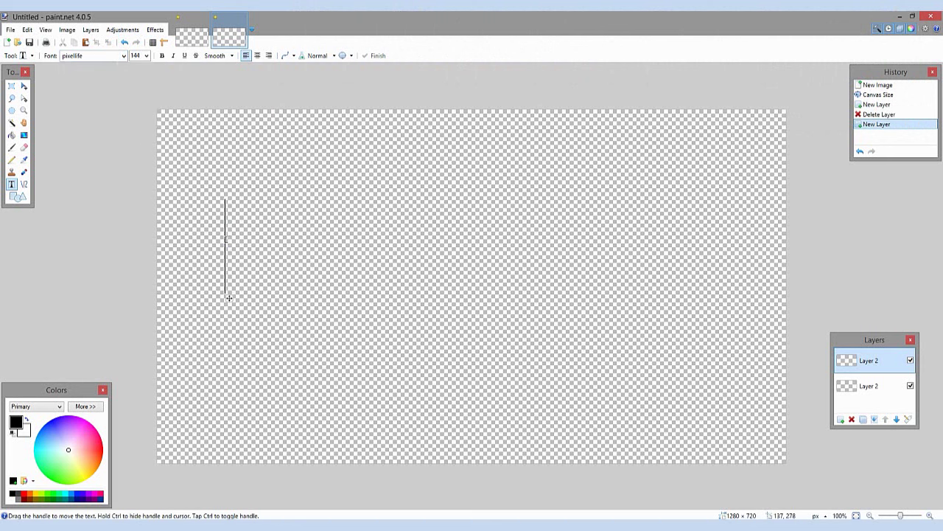
pyautogui.write('m')
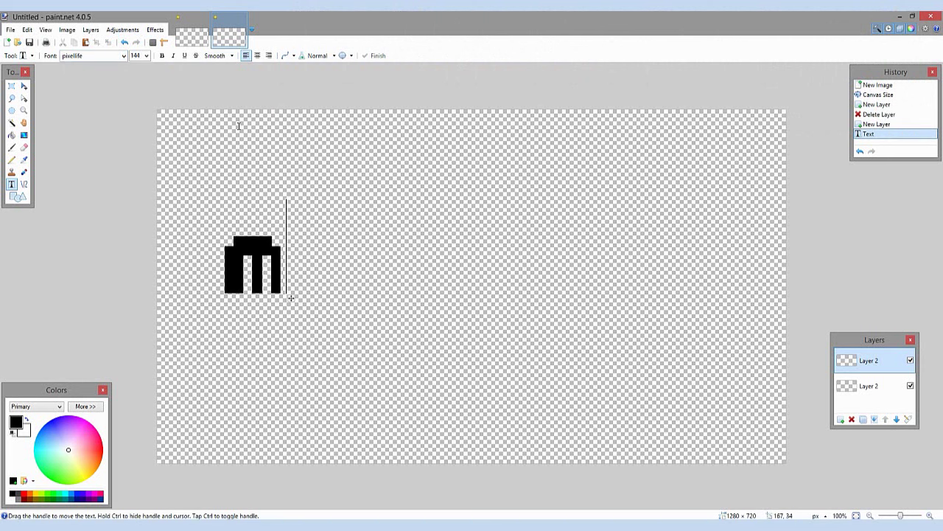
pyautogui.write('inecraft')
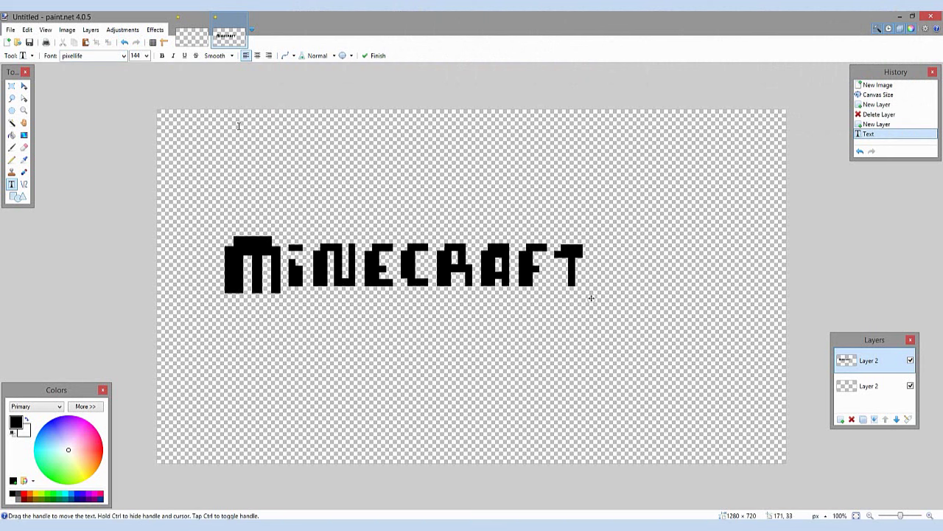
pyautogui.click(147, 55)
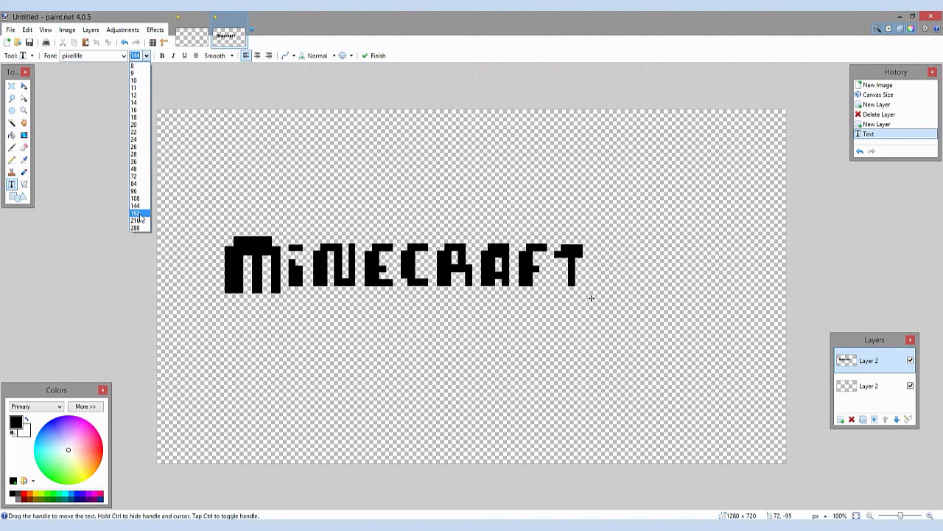
pyautogui.click(137, 221)
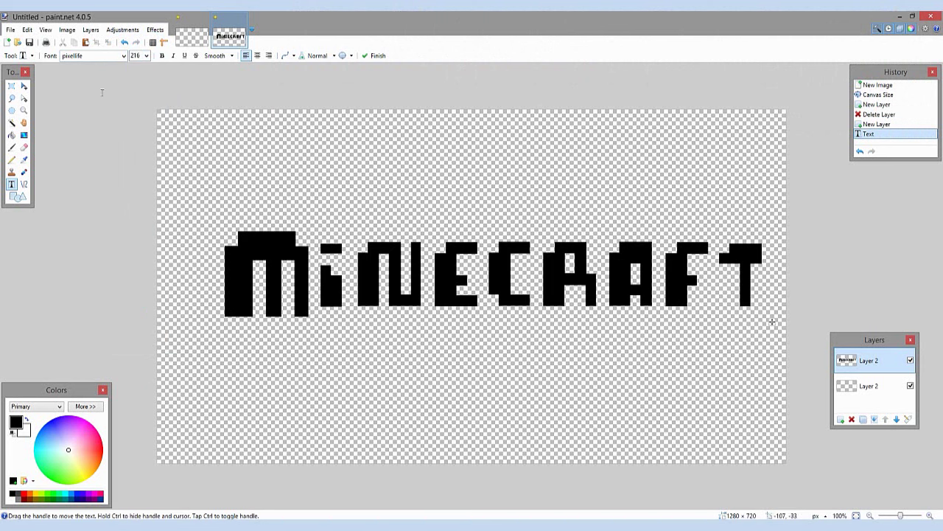
# Step: Select the whole layer and try moving the Minecraft text with Move Selected Pixels
pyautogui.click(21, 86)
pyautogui.hotkey('ctrl', 'a')
pyautogui.moveTo(641, 179); pyautogui.dragTo(567, 162)
# Step: Try rotating only the rectangle-selected letter M, undo the rotation and deselect
pyautogui.click(11, 86)
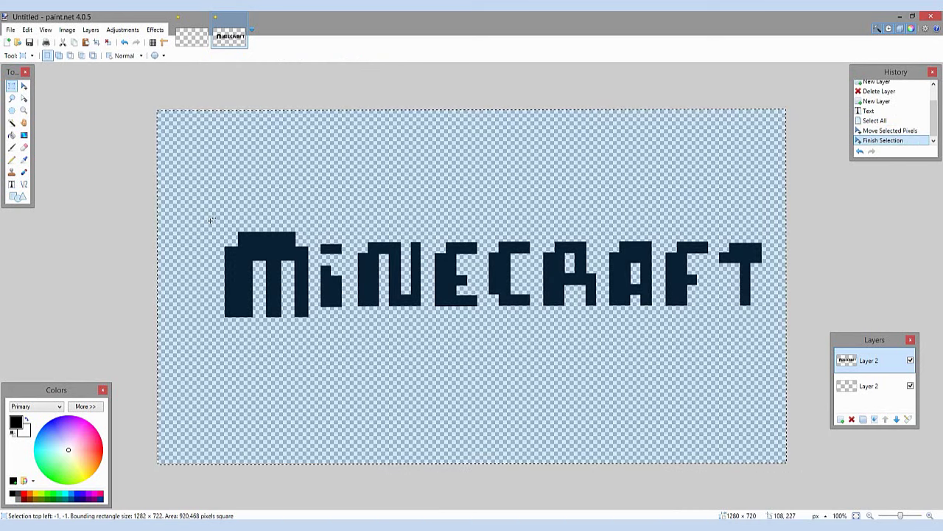
pyautogui.moveTo(197, 201); pyautogui.dragTo(314, 334)
pyautogui.click(23, 86)
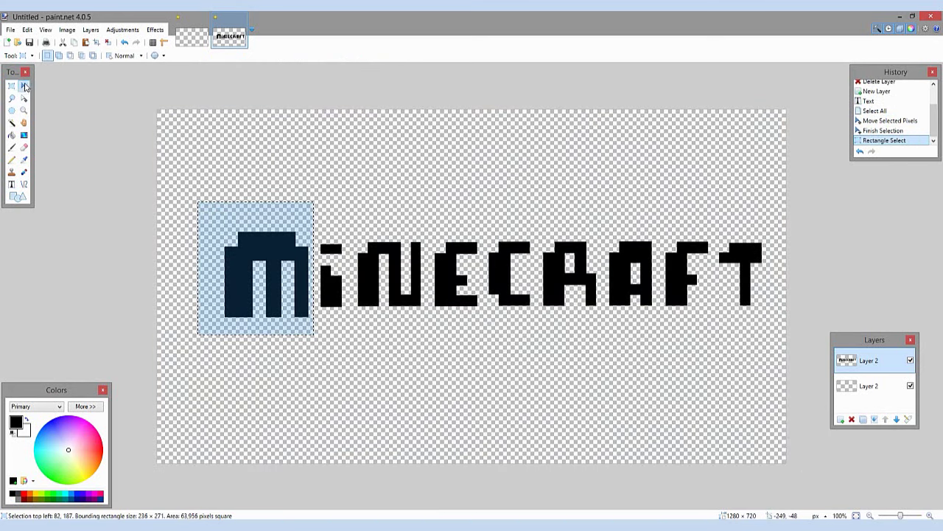
pyautogui.moveTo(298, 236); pyautogui.dragTo(275, 213)
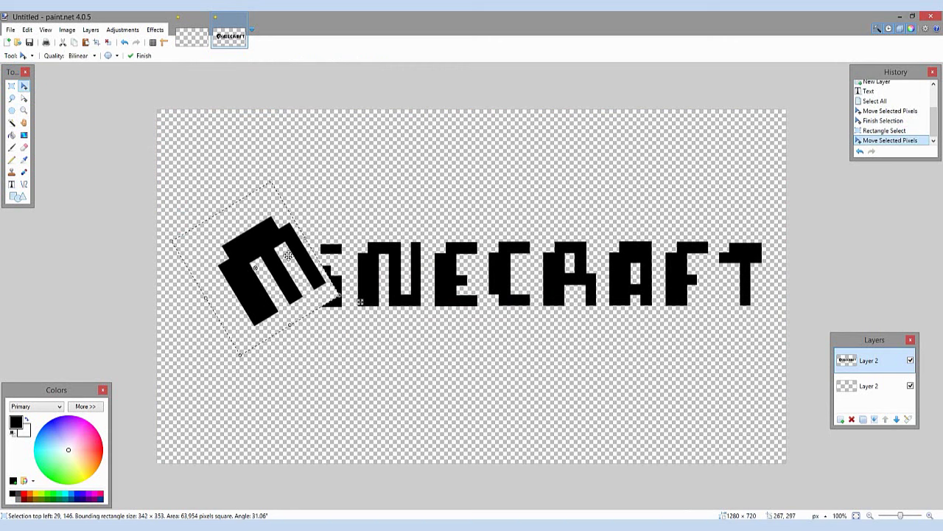
pyautogui.hotkey('ctrl', 'z')
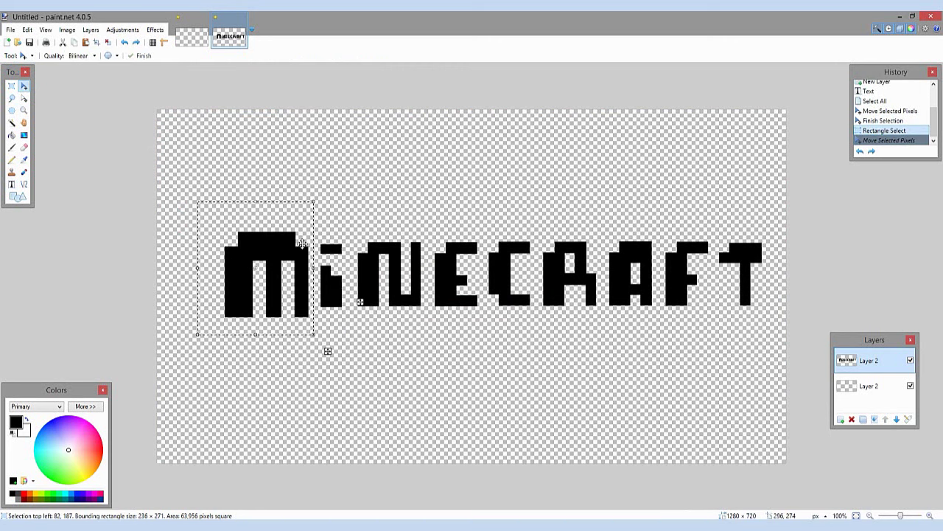
pyautogui.hotkey('ctrl', 'd')
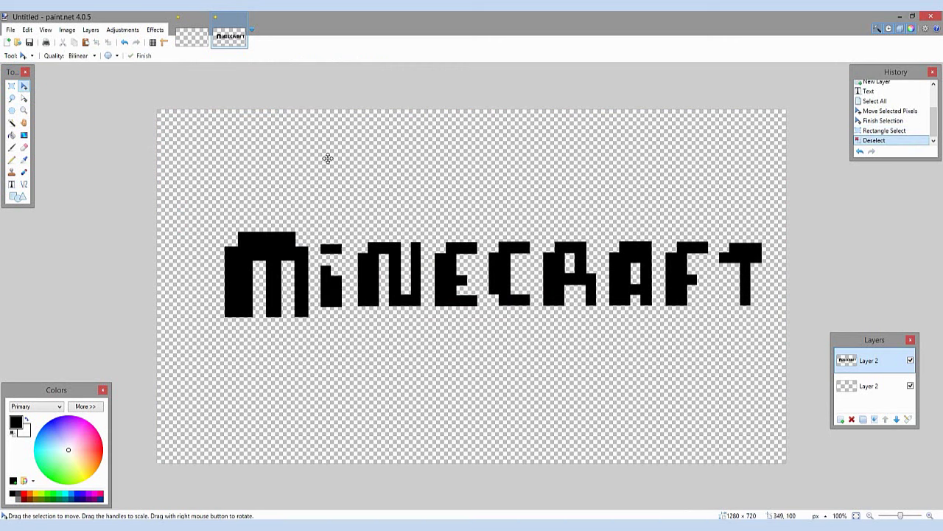
# Step: Select the whole text layer, tilt the Minecraft text slightly counterclockwise, move it to the canvas's upper left and deselect
pyautogui.hotkey('ctrl', 'a')
pyautogui.moveTo(788, 243); pyautogui.dragTo(618, 192)
pyautogui.hotkey('ctrl', 'd')
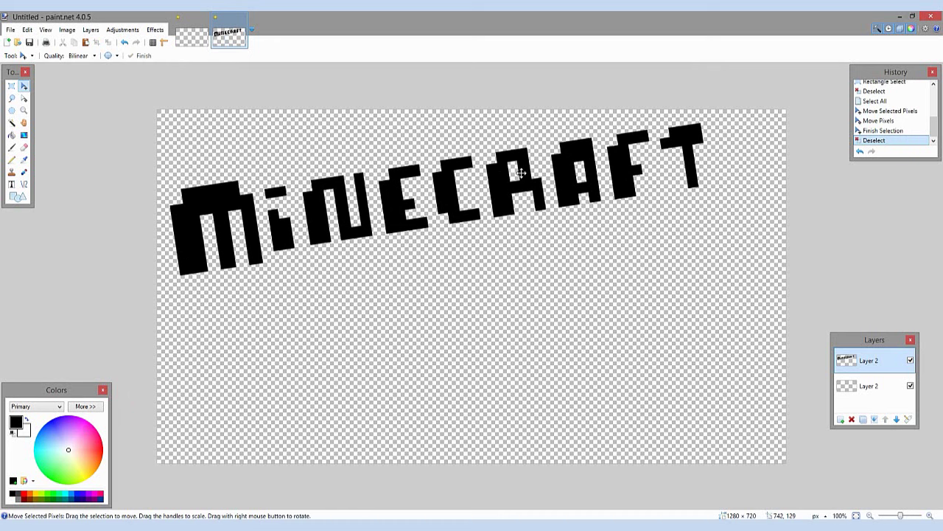
# Step: Select all the black letters with the Magic Wand and choose red as primary and orange as secondary color for a gradient
pyautogui.click(14, 123)
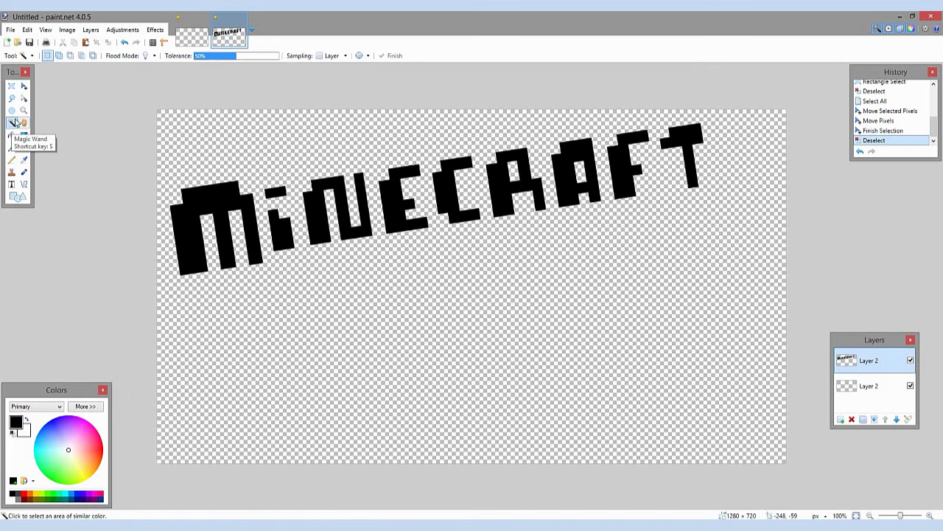
pyautogui.click(211, 203)
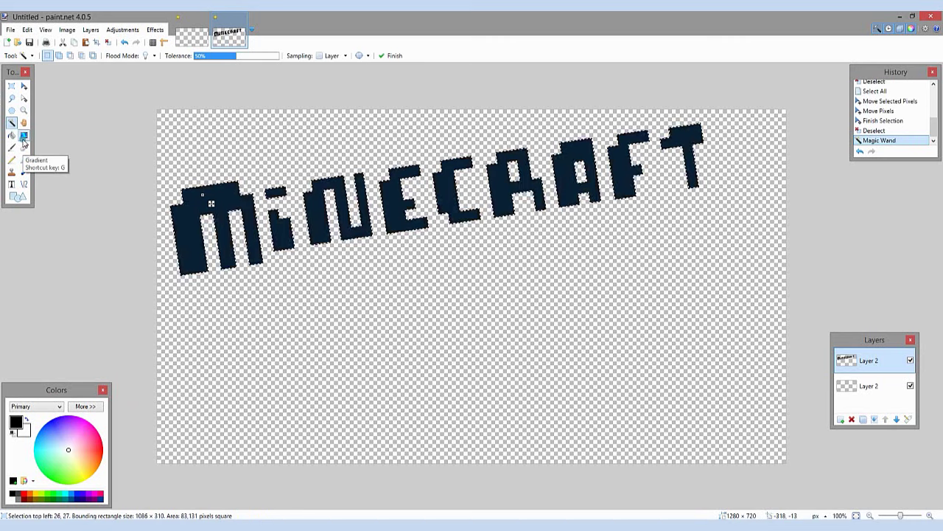
pyautogui.click(23, 137)
pyautogui.moveTo(78, 441); pyautogui.dragTo(102, 445)
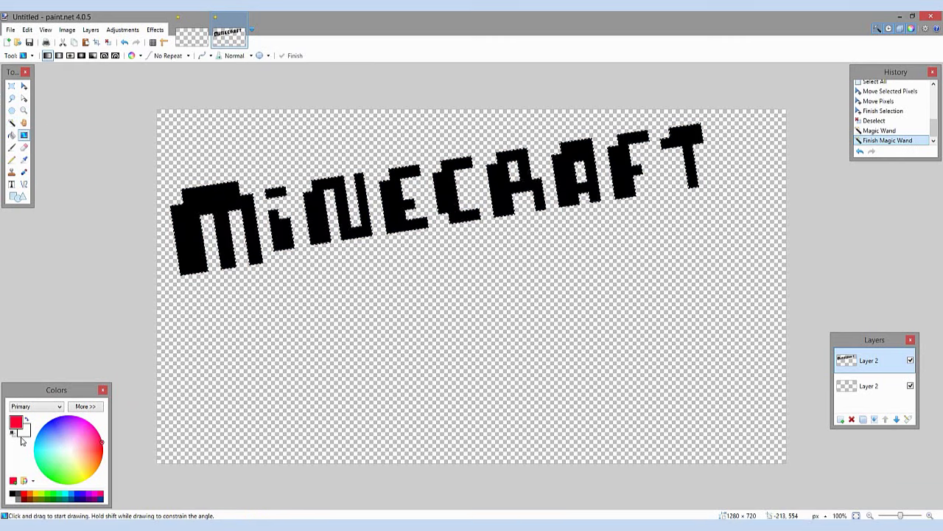
pyautogui.click(24, 429)
pyautogui.click(90, 467)
pyautogui.click(96, 469)
# Step: Fill the selected letters with a reflected linear gradient about 122 pixels long, running downward from the letter R, and deselect
pyautogui.click(59, 56)
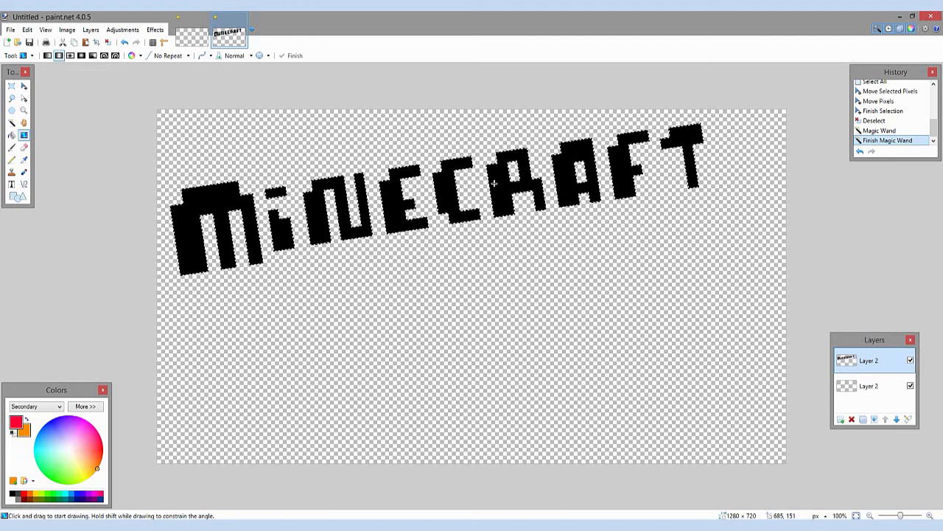
pyautogui.moveTo(494, 183); pyautogui.dragTo(480, 116)
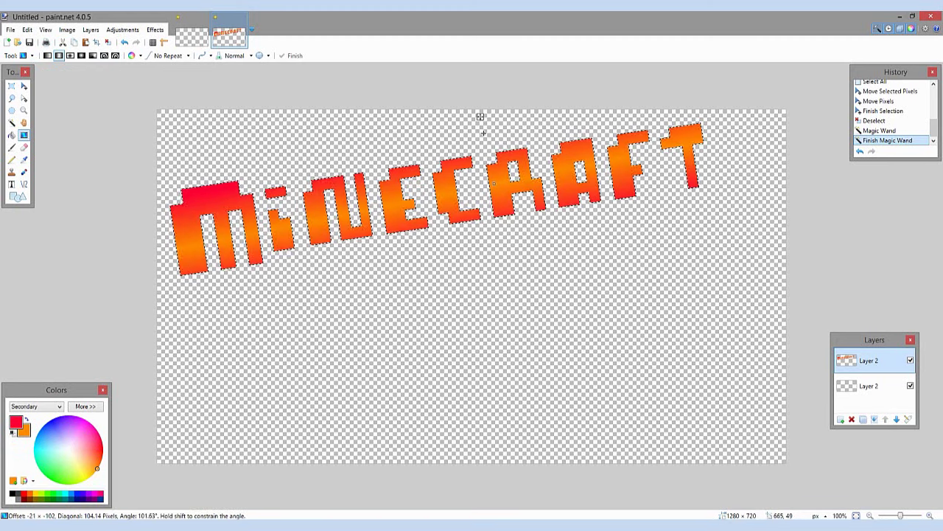
pyautogui.moveTo(476, 118); pyautogui.dragTo(507, 260)
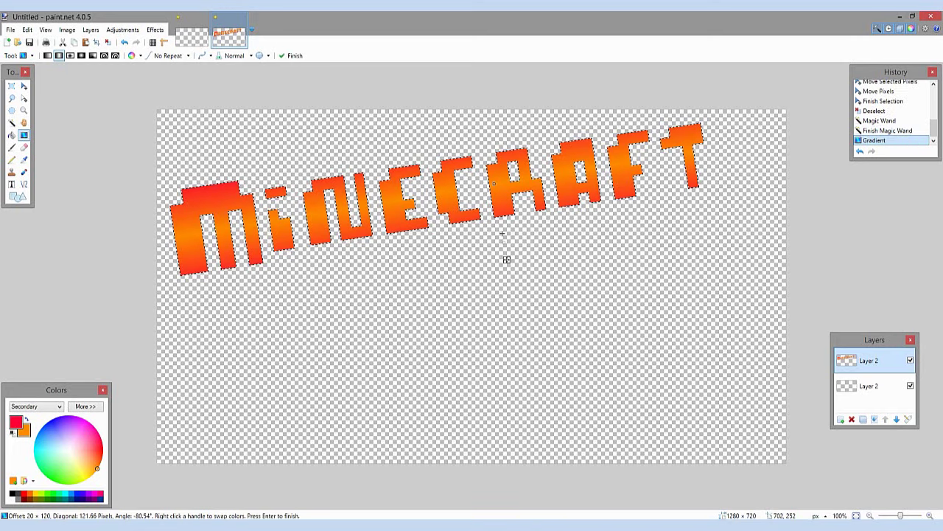
pyautogui.press('Return')
pyautogui.hotkey('ctrl', 'd')
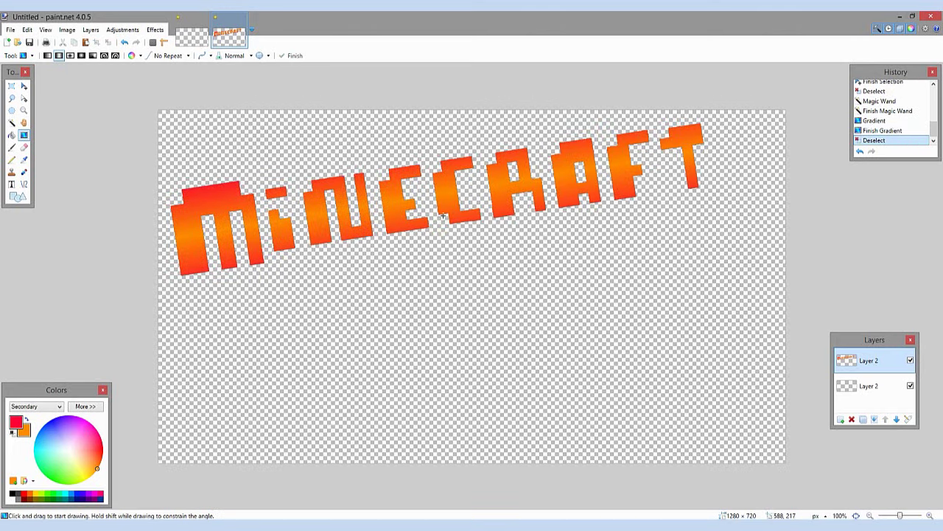
# Step: Duplicate the gradient-filled text layer and set both the primary and secondary colors to black
pyautogui.click(11, 123)
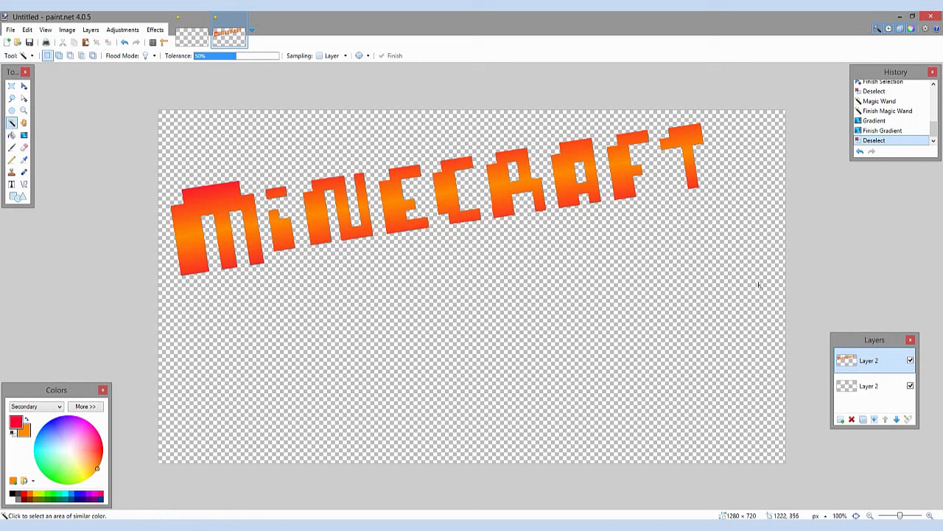
pyautogui.click(864, 419)
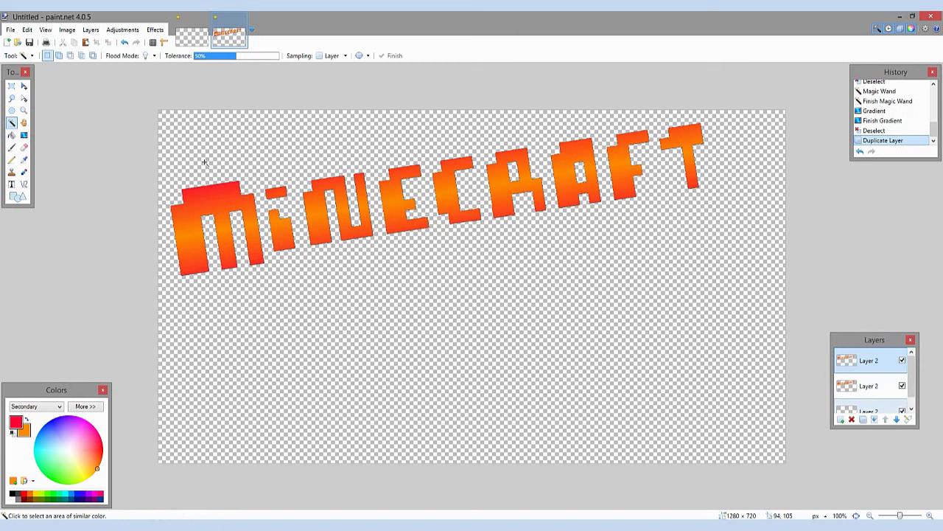
pyautogui.click(12, 136)
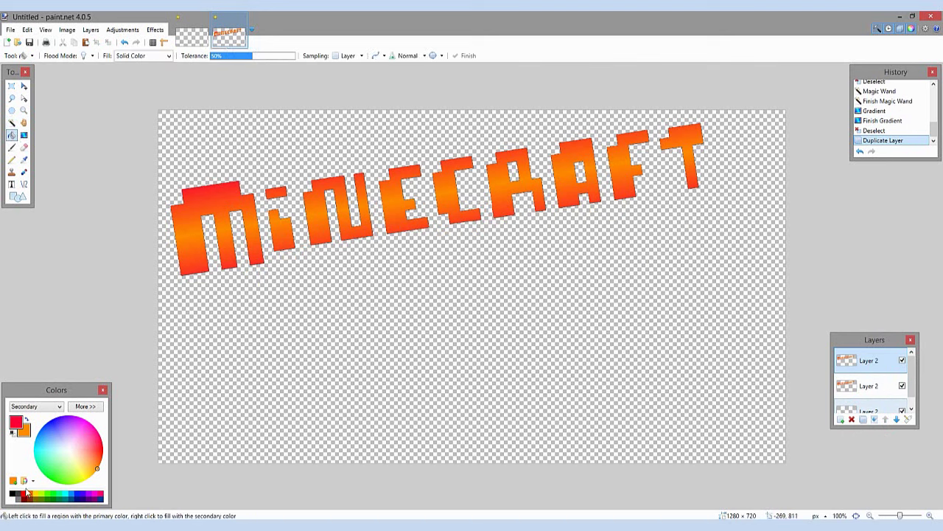
pyautogui.click(16, 421)
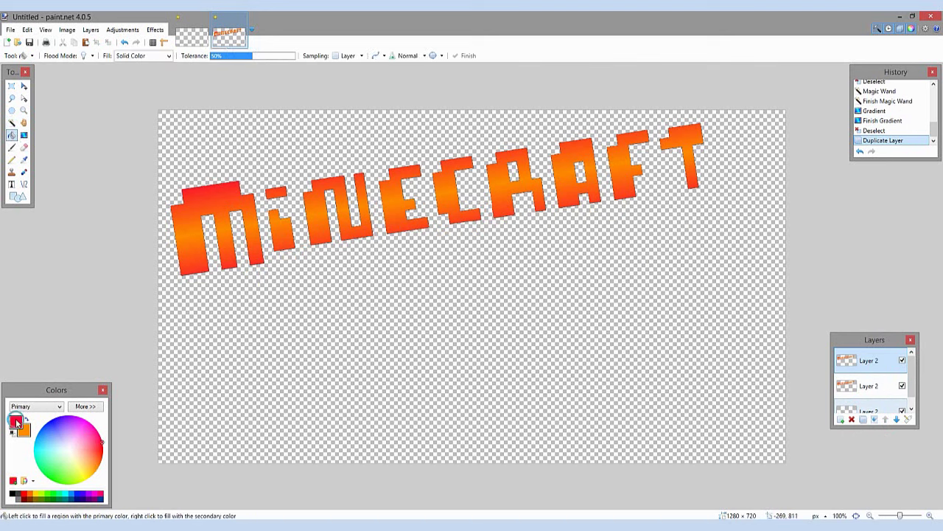
pyautogui.click(12, 499)
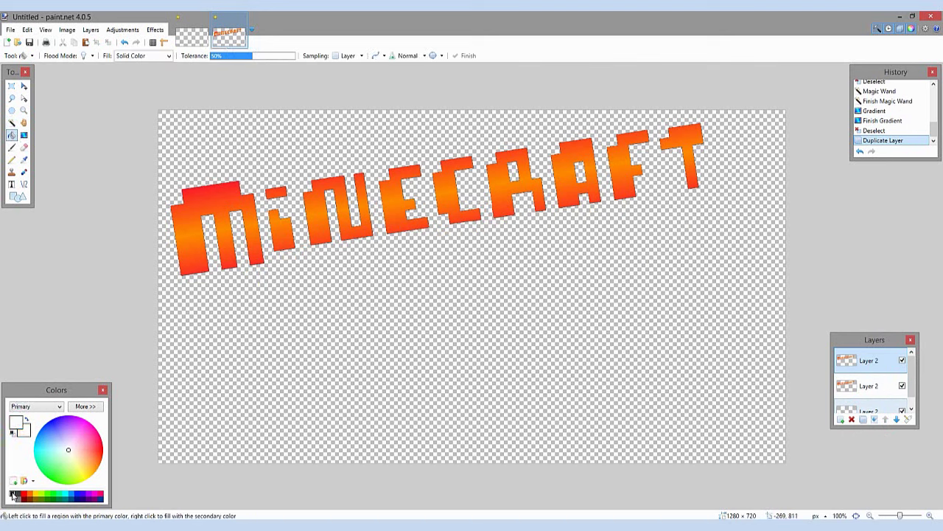
pyautogui.click(13, 496)
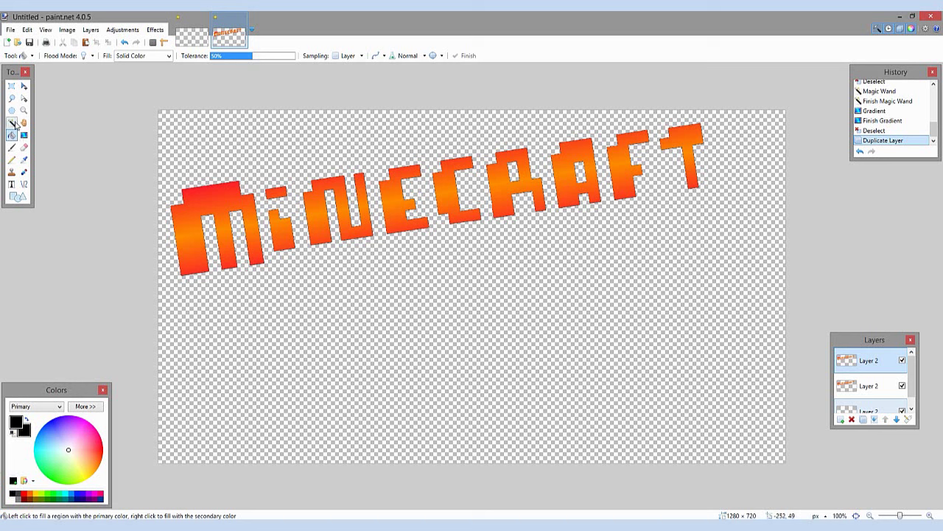
# Step: Select the transparent area with the Magic Wand and invert the selection so only the letters are selected
pyautogui.click(12, 123)
pyautogui.click(384, 302)
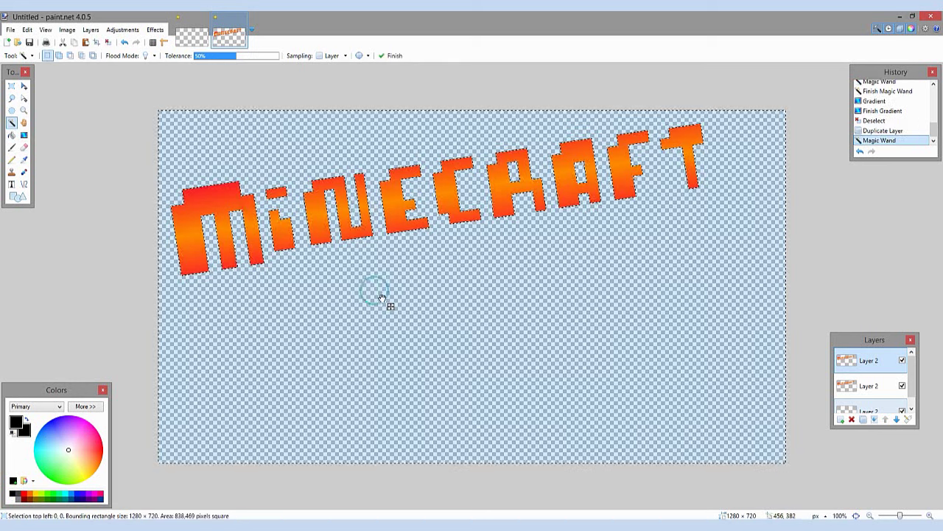
pyautogui.click(11, 86)
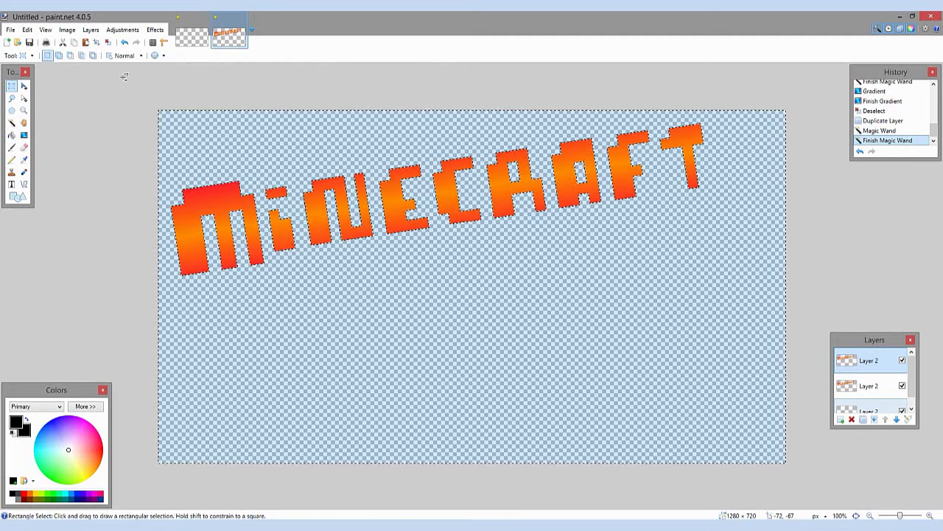
pyautogui.moveTo(122, 78); pyautogui.dragTo(727, 427)
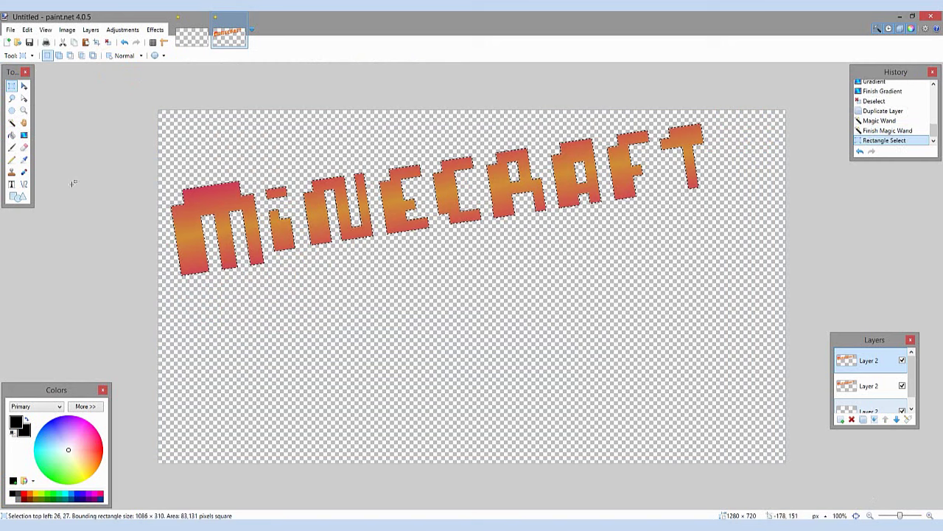
# Step: Fill the selected letters on the duplicate layer with solid black using the Gradient tool and deselect
pyautogui.click(23, 134)
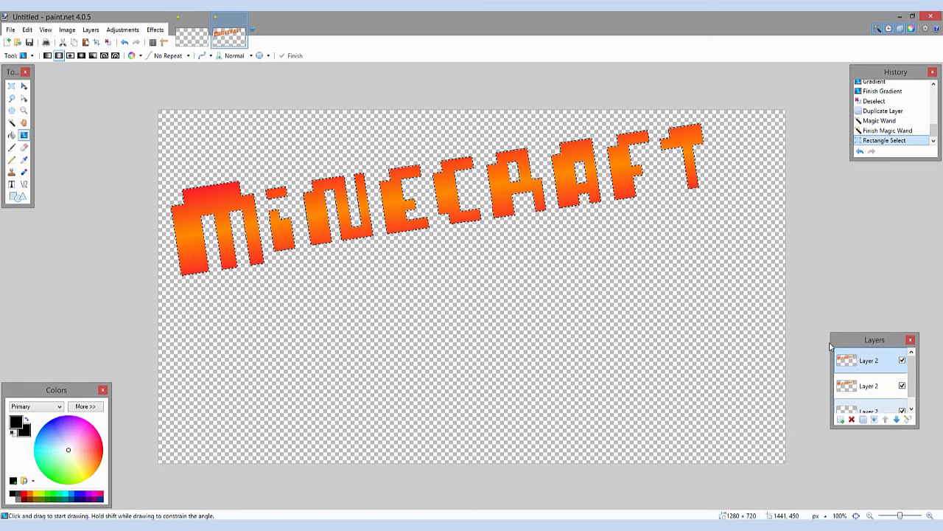
pyautogui.click(464, 188)
pyautogui.press('Return')
pyautogui.hotkey('ctrl', 'd')
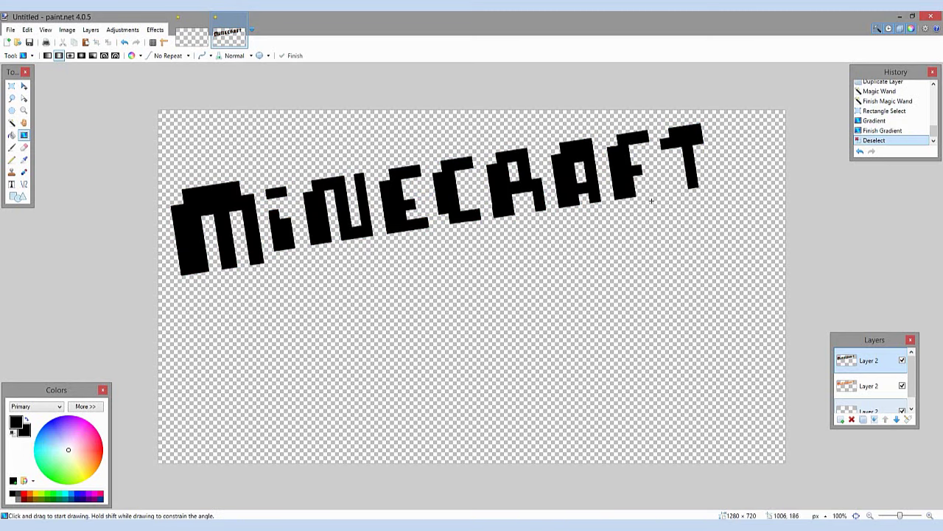
# Step: Move the black text layer below the gradient text and apply a Gaussian Blur with a slightly increased radius
pyautogui.click(897, 419)
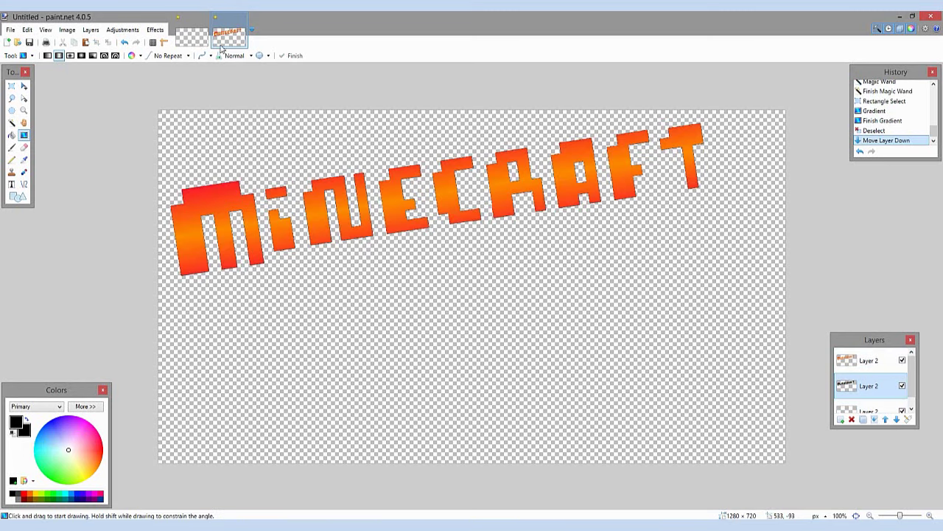
pyautogui.click(155, 30)
pyautogui.moveTo(179, 53)
pyautogui.click(224, 64)
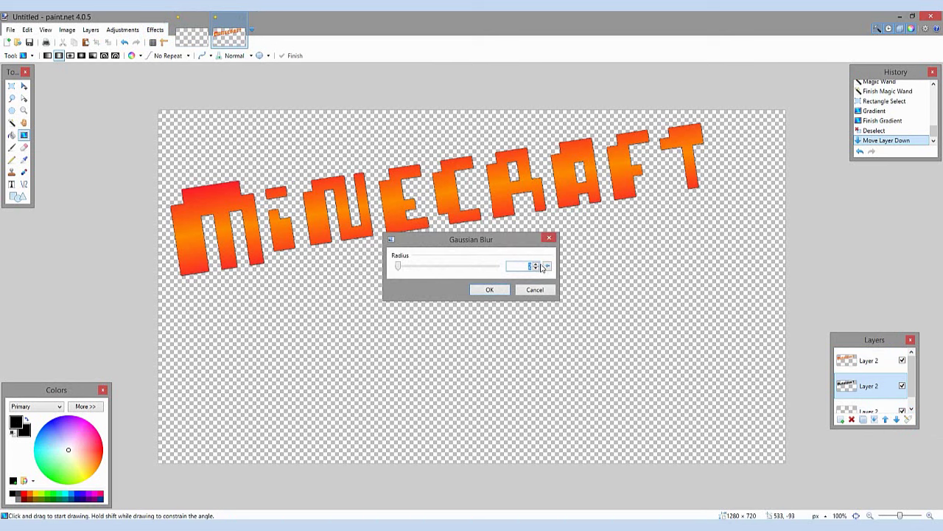
pyautogui.click(537, 266)
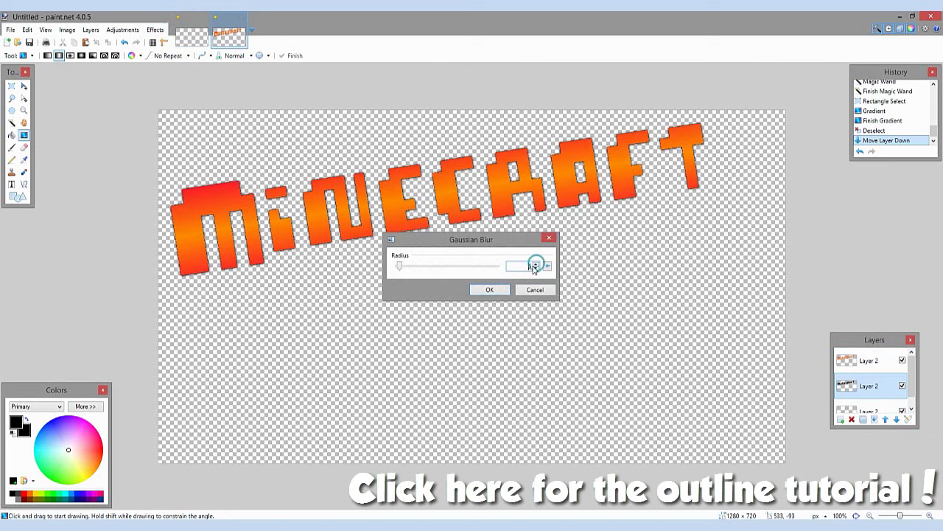
pyautogui.click(489, 289)
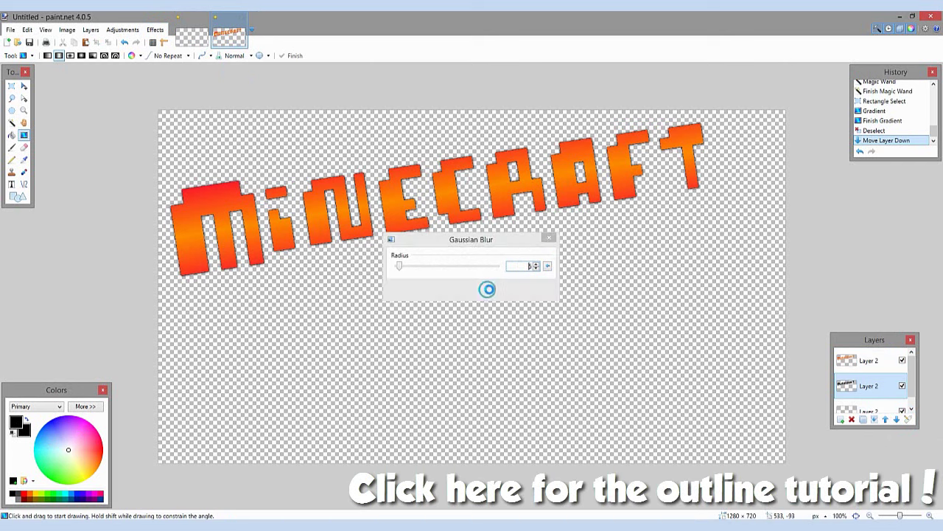
# Step: Repeatedly duplicate the blurred black layer and merge the copies down to build a solid black outline around the letters
pyautogui.click(863, 420)
pyautogui.click(863, 419)
pyautogui.click(875, 420)
pyautogui.click(874, 419)
pyautogui.click(863, 419)
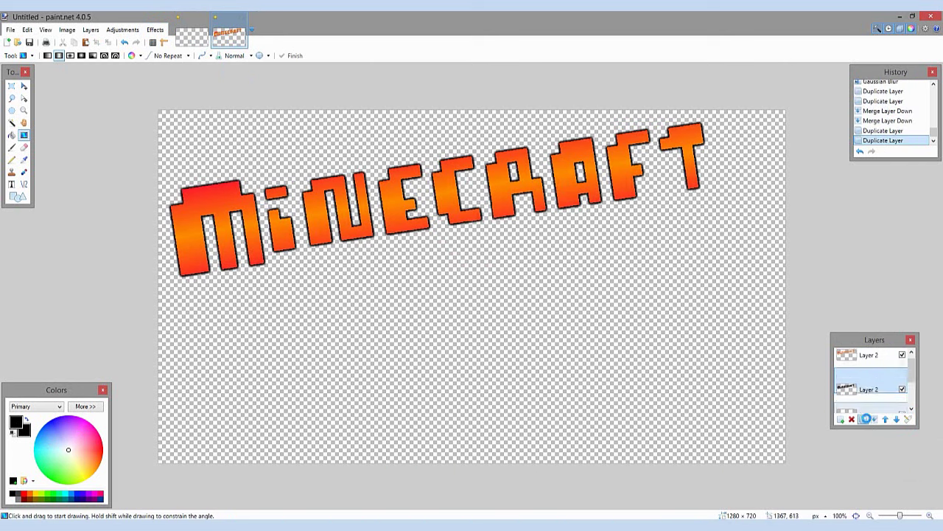
pyautogui.click(863, 419)
pyautogui.click(872, 420)
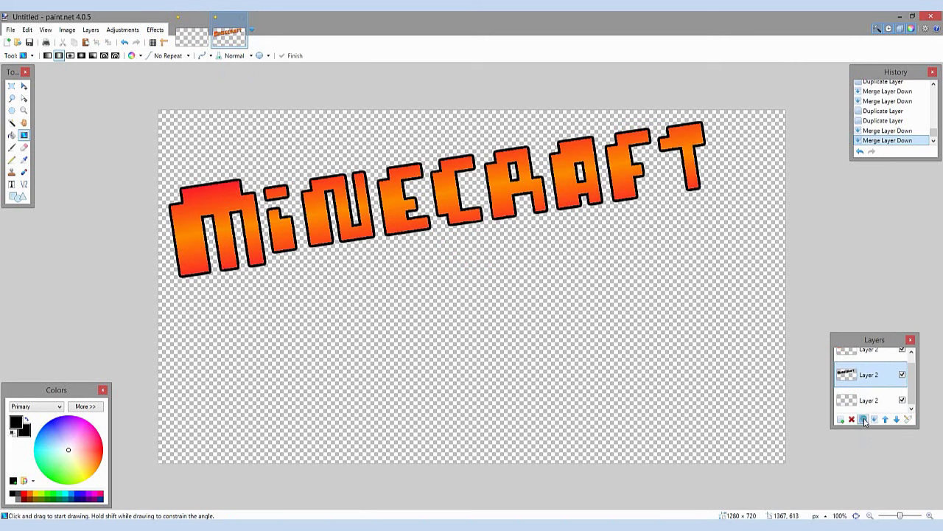
pyautogui.click(873, 420)
pyautogui.click(870, 421)
pyautogui.click(870, 420)
pyautogui.click(874, 419)
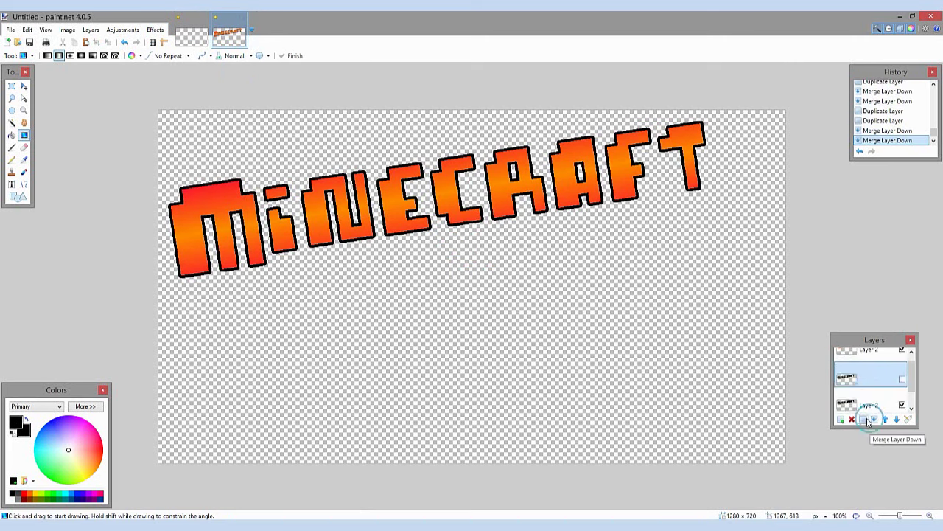
pyautogui.click(873, 420)
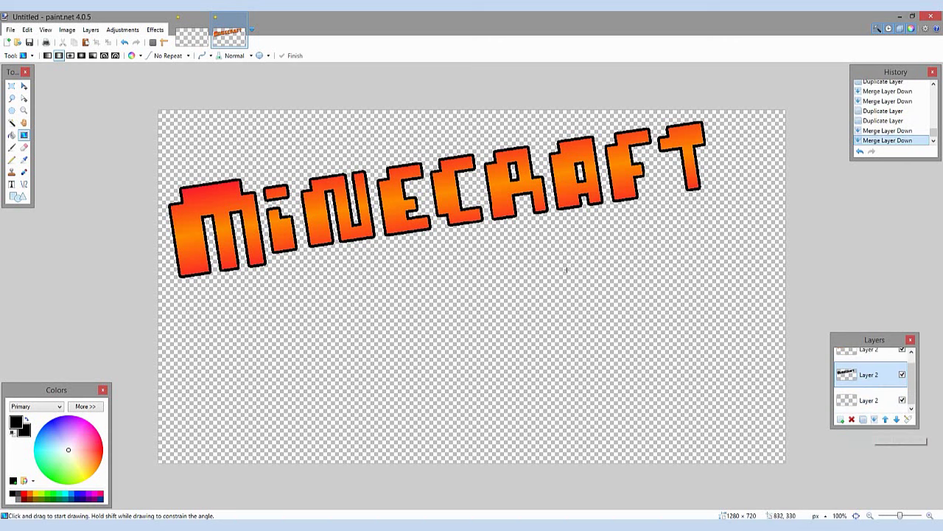
# Step: Open the Minecraft forest image UV9qmUi from the Desktop folder
pyautogui.scroll(-3, 457, 150)
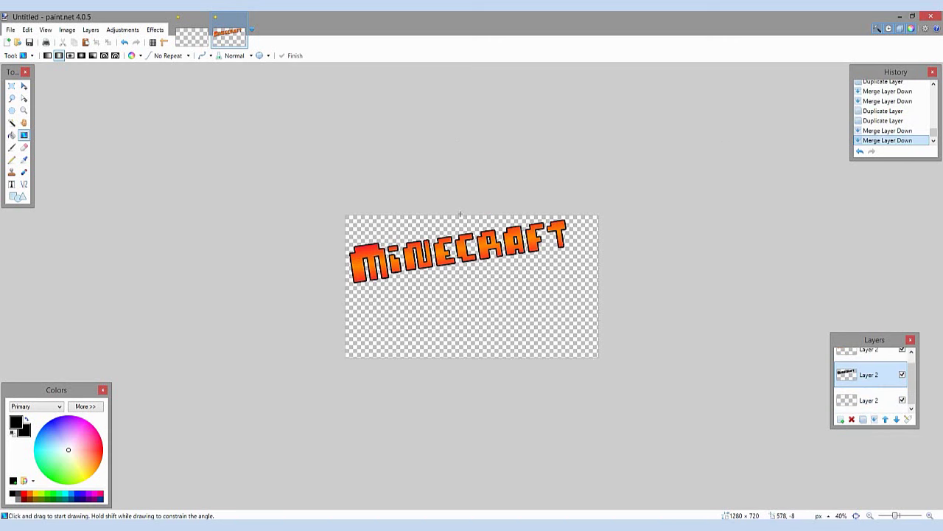
pyautogui.scroll(3, 460, 214)
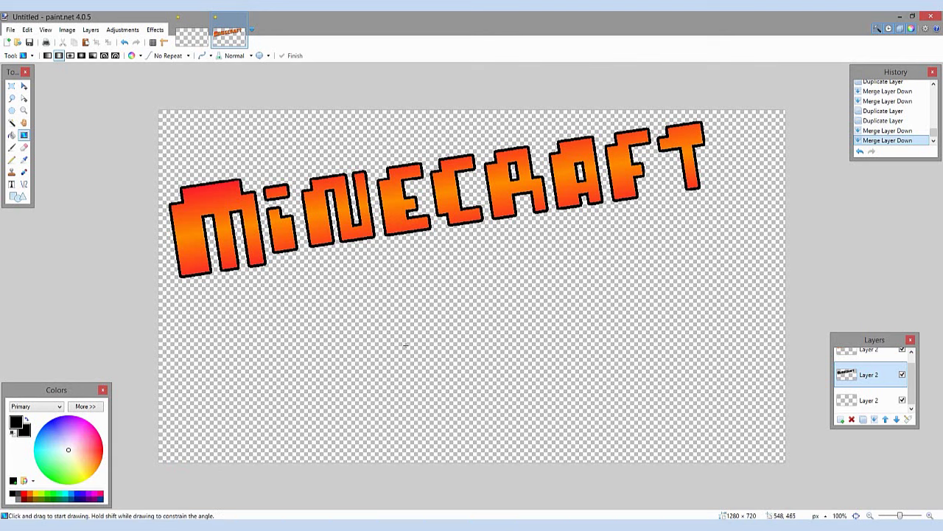
pyautogui.click(6, 29)
pyautogui.click(22, 54)
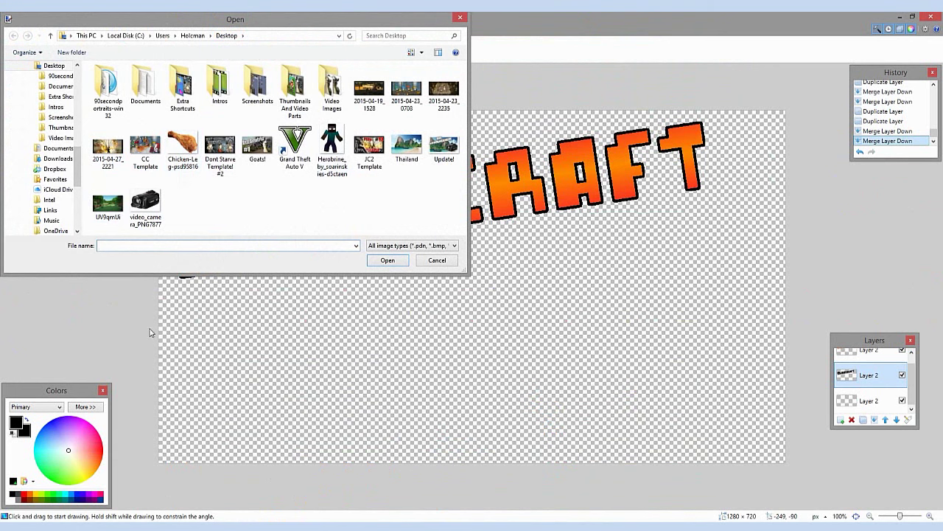
pyautogui.doubleClick(108, 205)
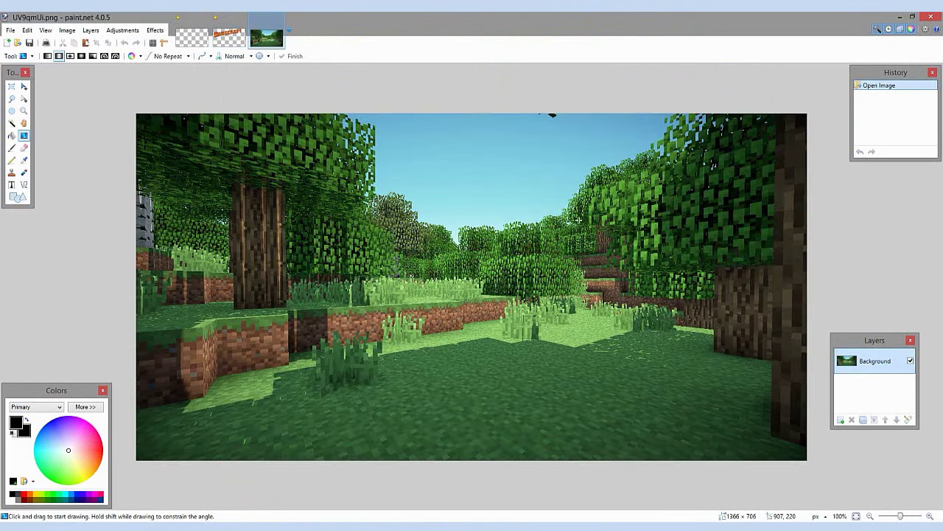
# Step: Copy the whole forest image and paste it into the bottom layer of the title document, keeping the canvas size
pyautogui.click(12, 86)
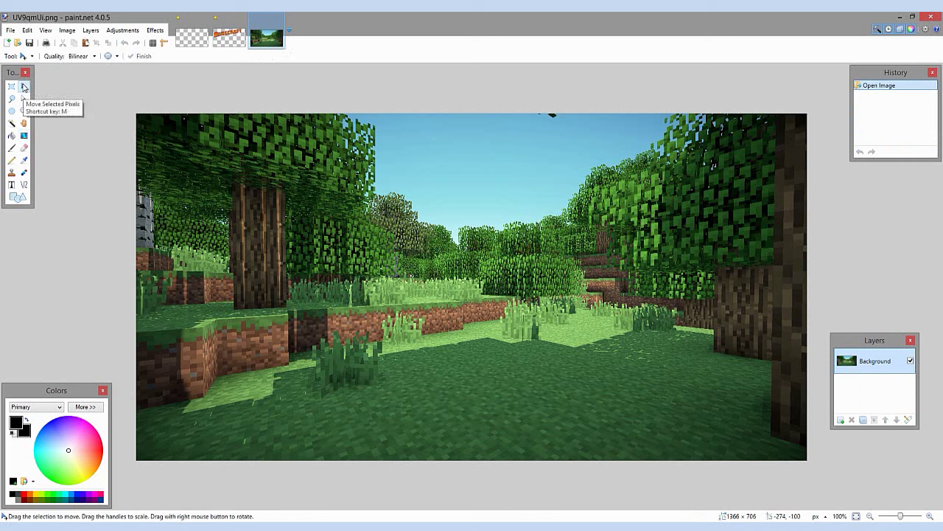
pyautogui.click(324, 158)
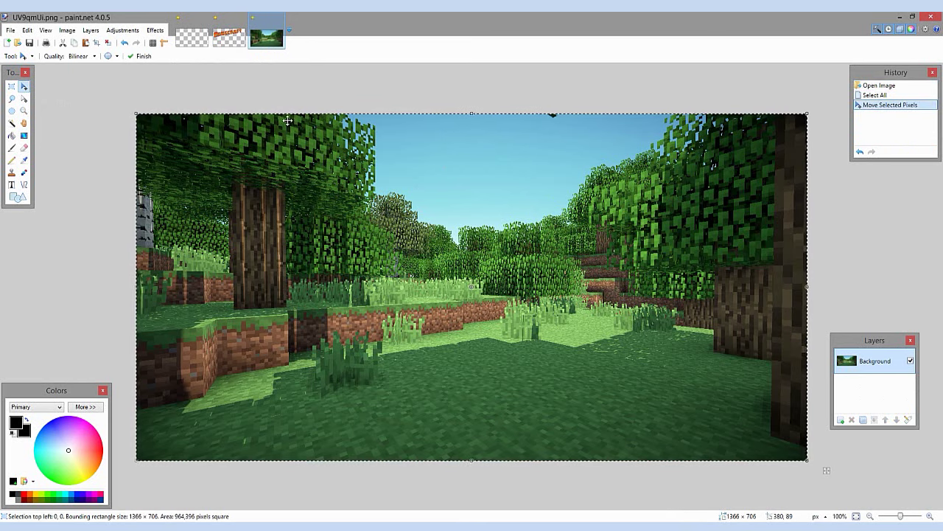
pyautogui.click(230, 38)
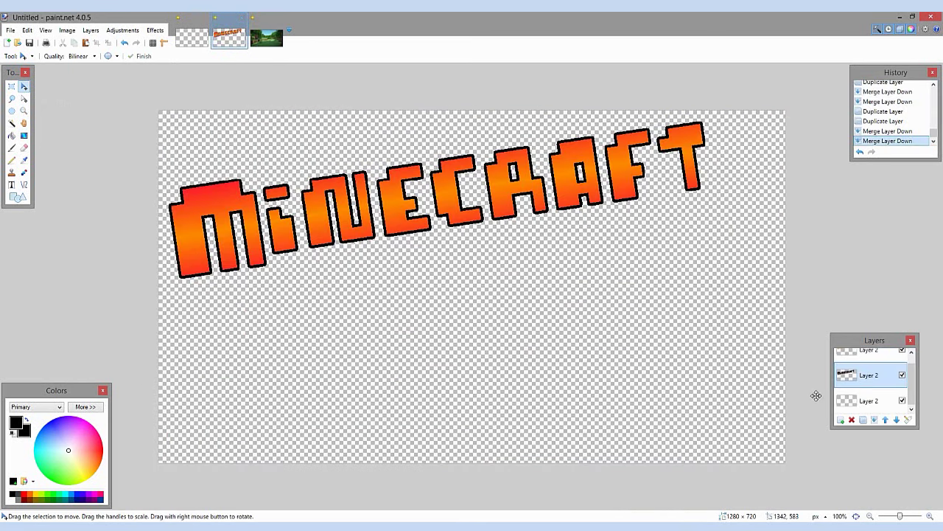
pyautogui.click(859, 400)
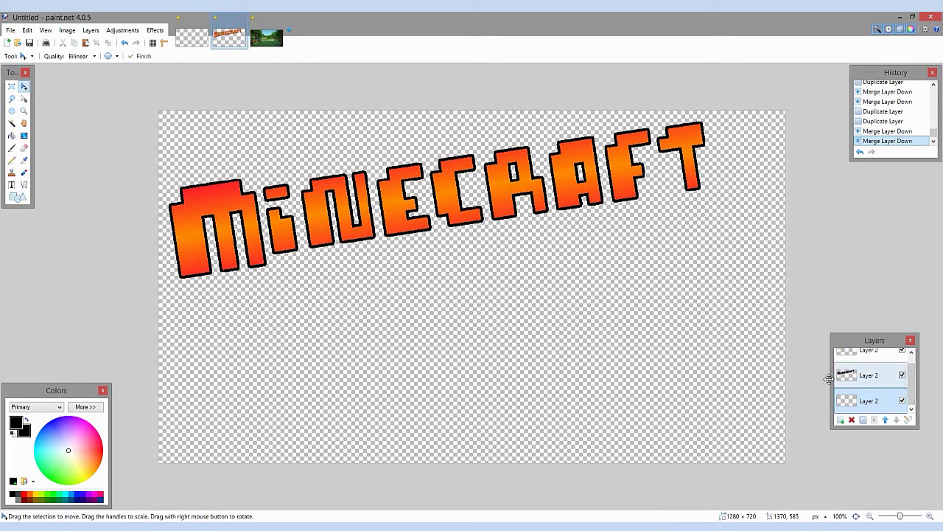
pyautogui.hotkey('ctrl', 'v')
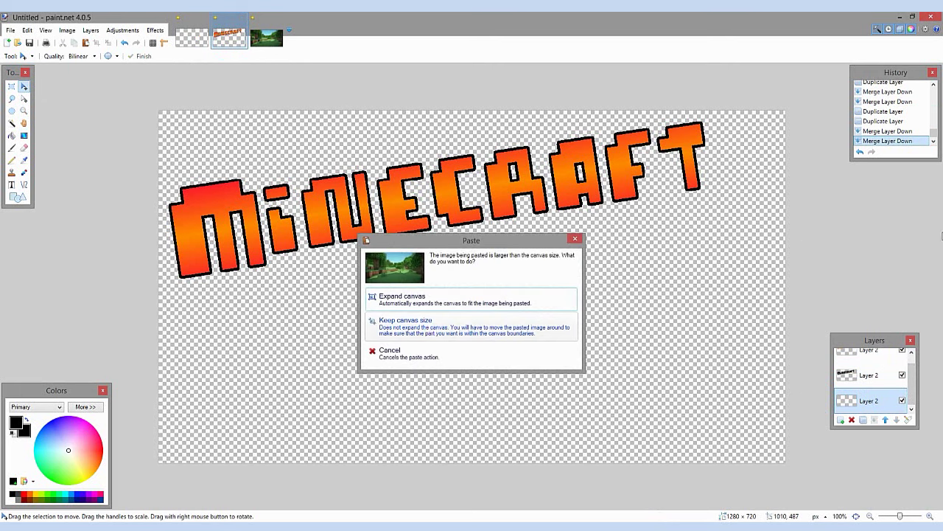
pyautogui.click(399, 323)
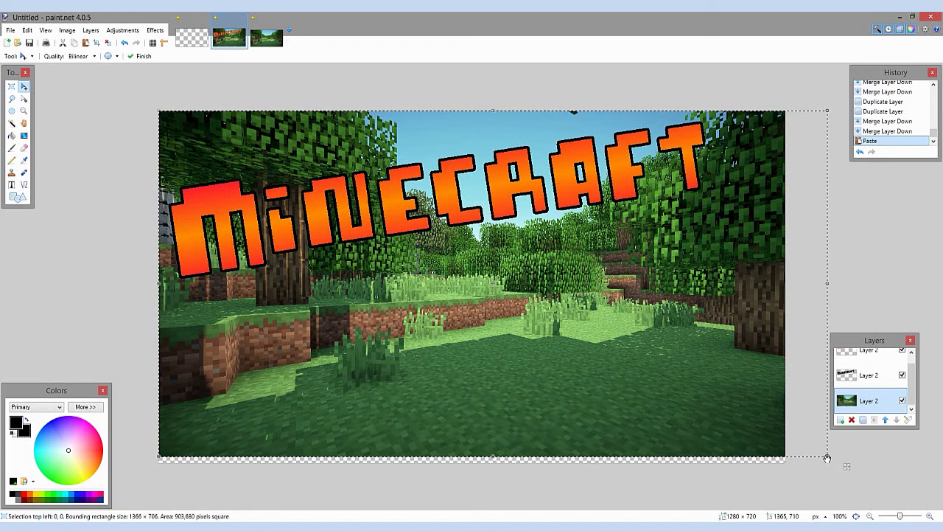
# Step: Enlarge the pasted forest to about 1426 × 734 pixels, shift its upper-left corner to about -121, -6 to cover the canvas, and deselect
pyautogui.moveTo(827, 458); pyautogui.dragTo(856, 469)
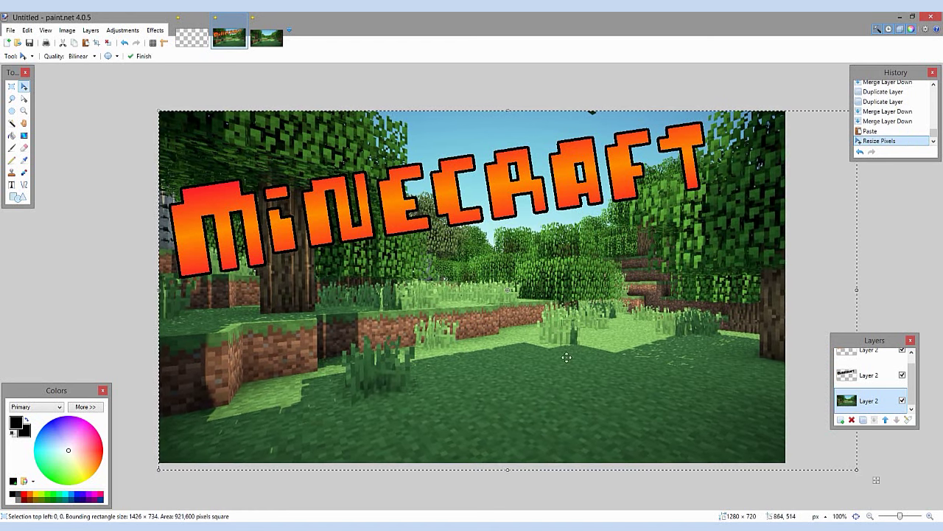
pyautogui.moveTo(566, 358); pyautogui.dragTo(499, 346)
pyautogui.hotkey('ctrl', 'd')
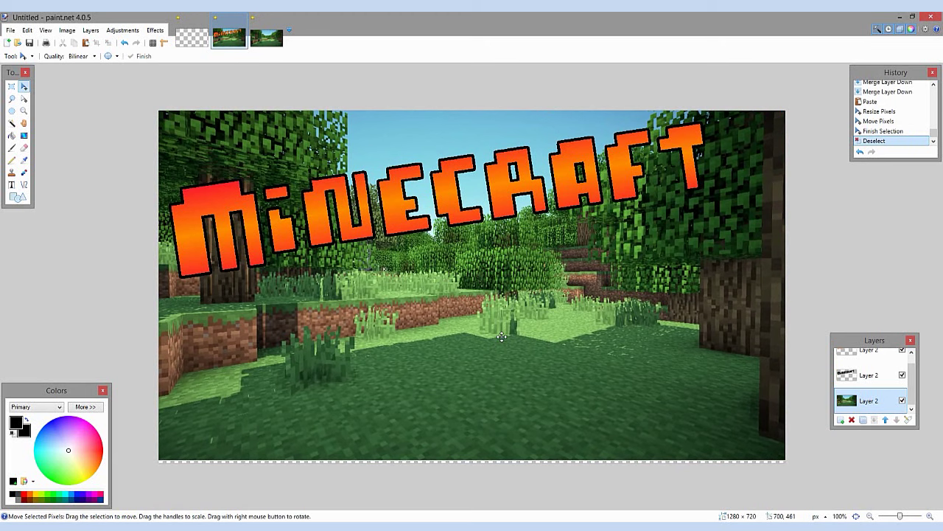
pyautogui.hotkey('ctrl', 'z')
pyautogui.hotkey('ctrl', 'z')
pyautogui.moveTo(560, 280); pyautogui.dragTo(561, 287)
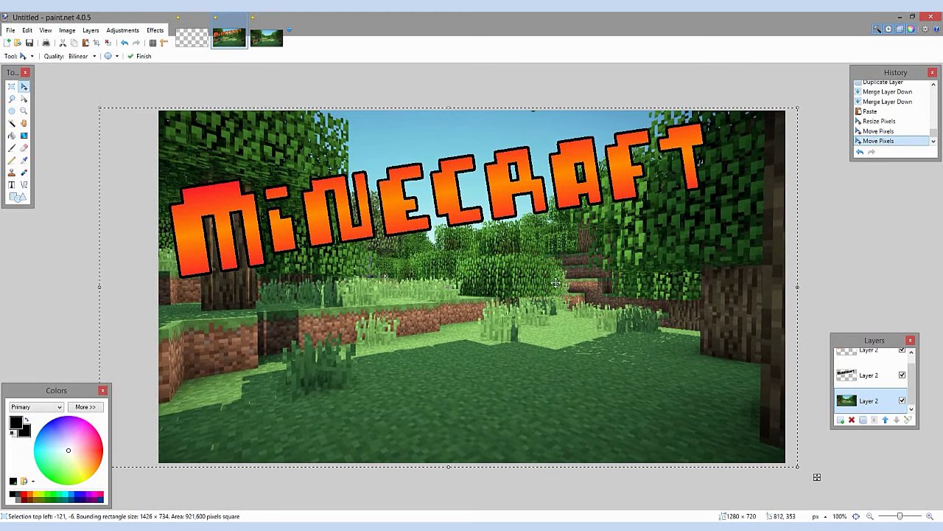
pyautogui.hotkey('ctrl', 'd')
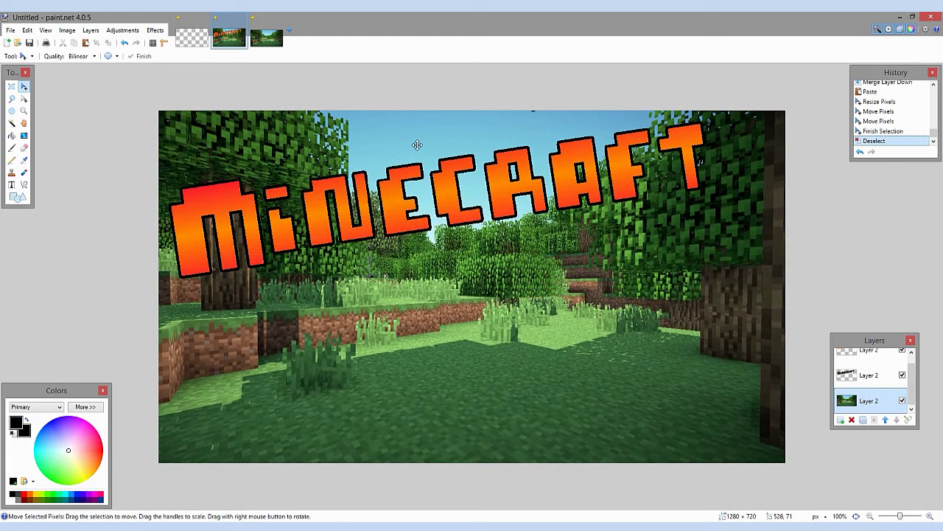
# Step: Try a Gaussian Blur on the forest background layer and undo it
pyautogui.click(154, 30)
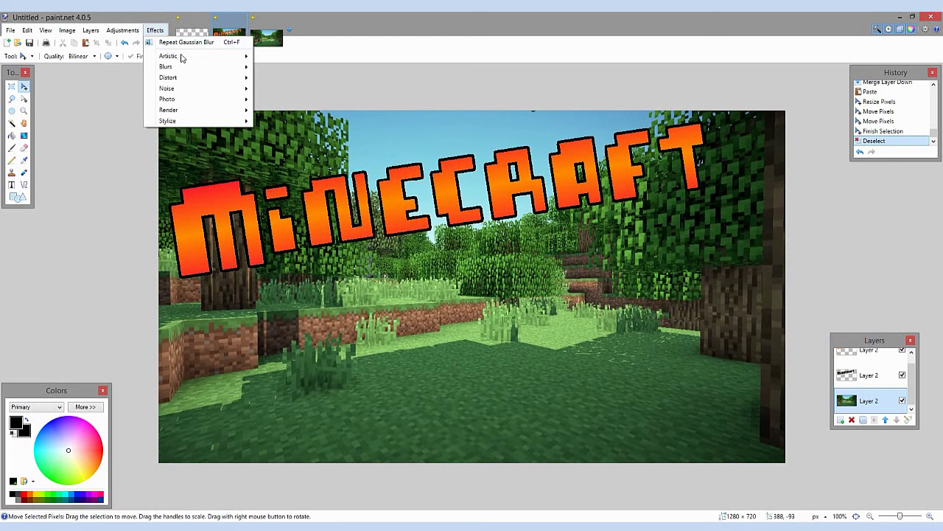
pyautogui.moveTo(174, 67)
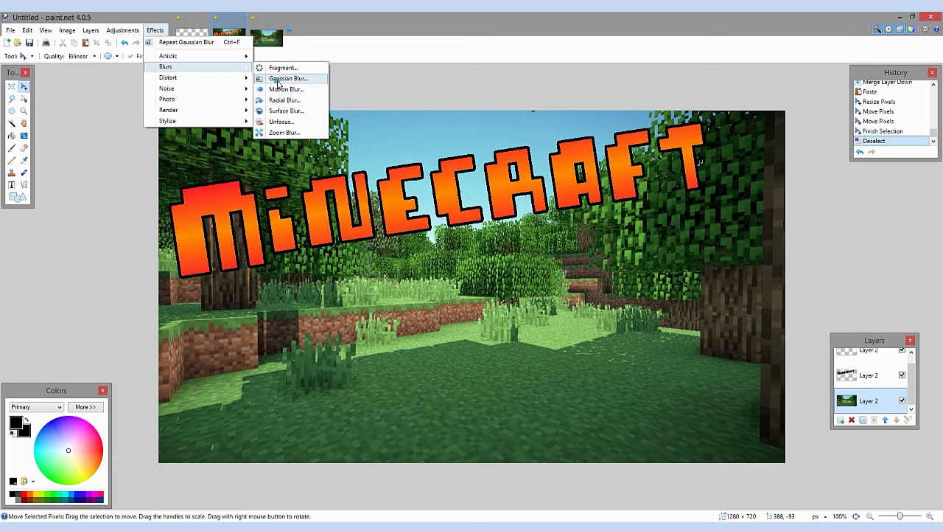
pyautogui.click(279, 78)
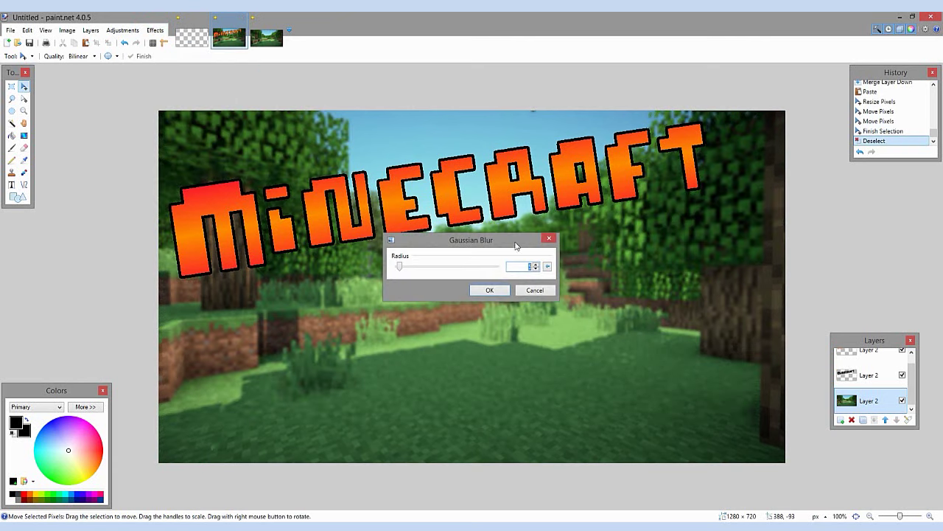
pyautogui.click(489, 290)
pyautogui.hotkey('ctrl', 'z')
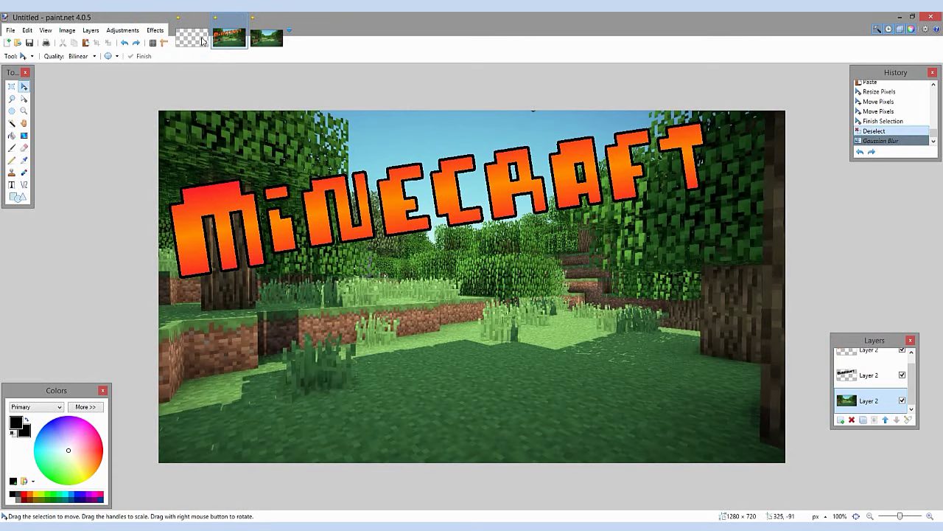
# Step: Apply a Gaussian Blur with a radius of 10 to the forest background layer
pyautogui.click(155, 30)
pyautogui.moveTo(183, 69)
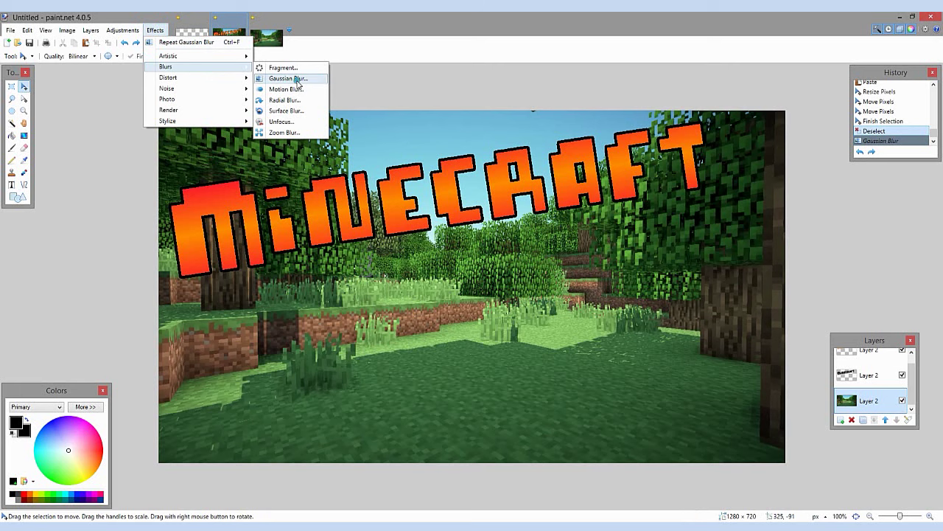
pyautogui.click(297, 81)
pyautogui.moveTo(403, 271); pyautogui.dragTo(401, 271)
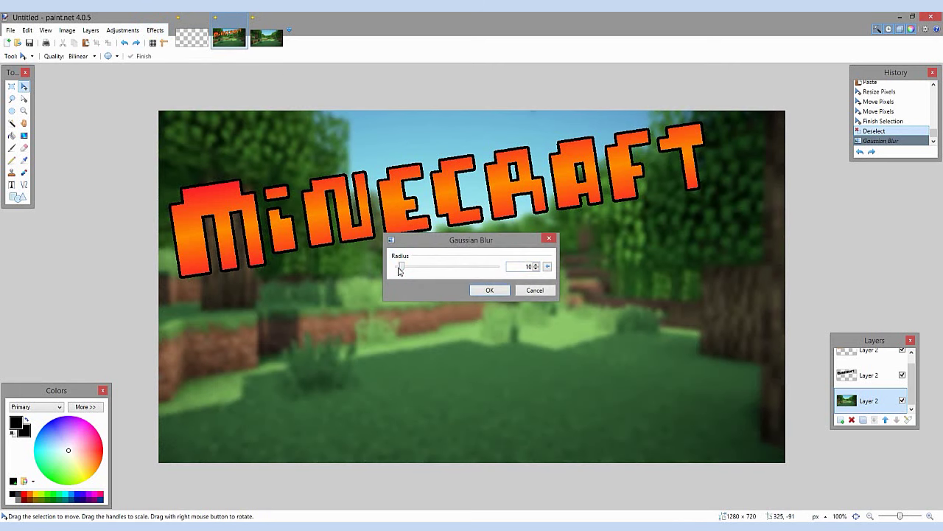
pyautogui.click(489, 290)
pyautogui.scroll(-1, 518, 274)
pyautogui.scroll(-2, 518, 273)
pyautogui.scroll(2, 518, 274)
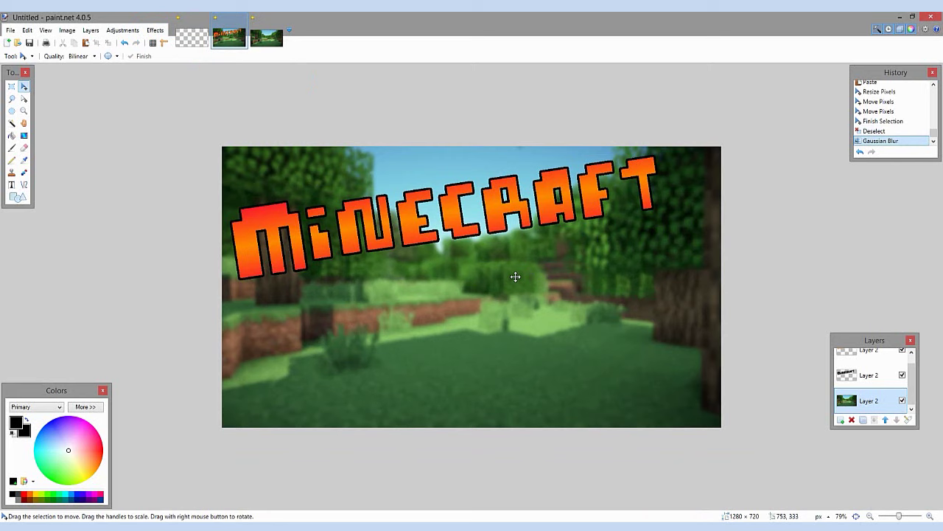
# Step: Add a new layer above the title lettering and place the text "#1" in pixellife size 216 in the image's lower-left corner
pyautogui.click(853, 360)
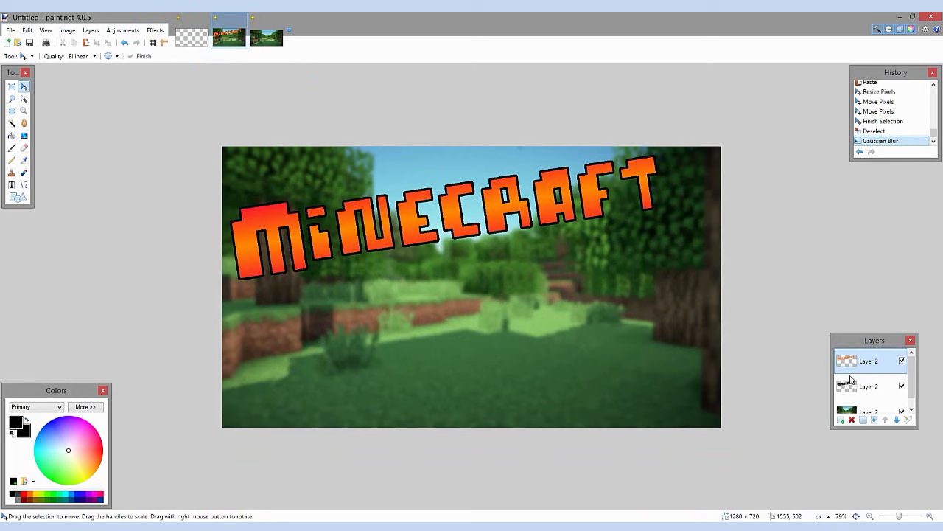
pyautogui.click(841, 420)
pyautogui.click(11, 184)
pyautogui.click(259, 325)
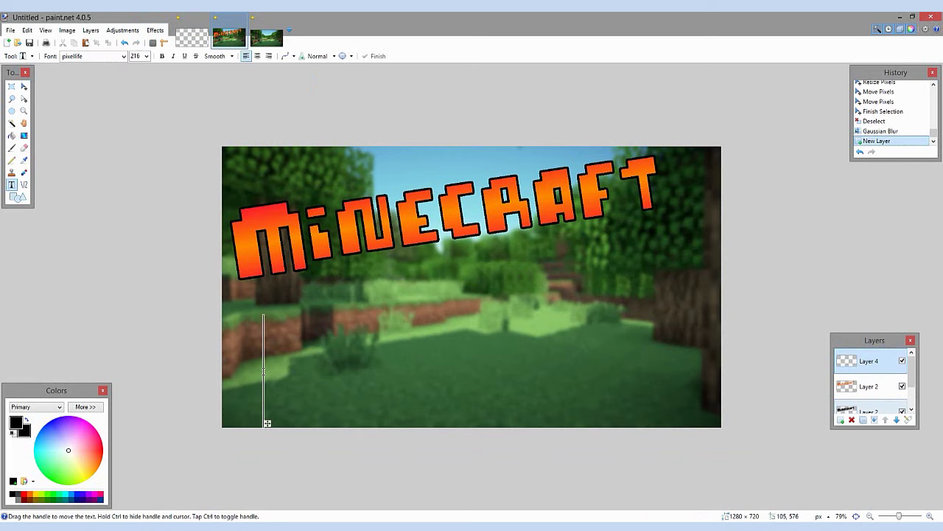
pyautogui.write('#1')
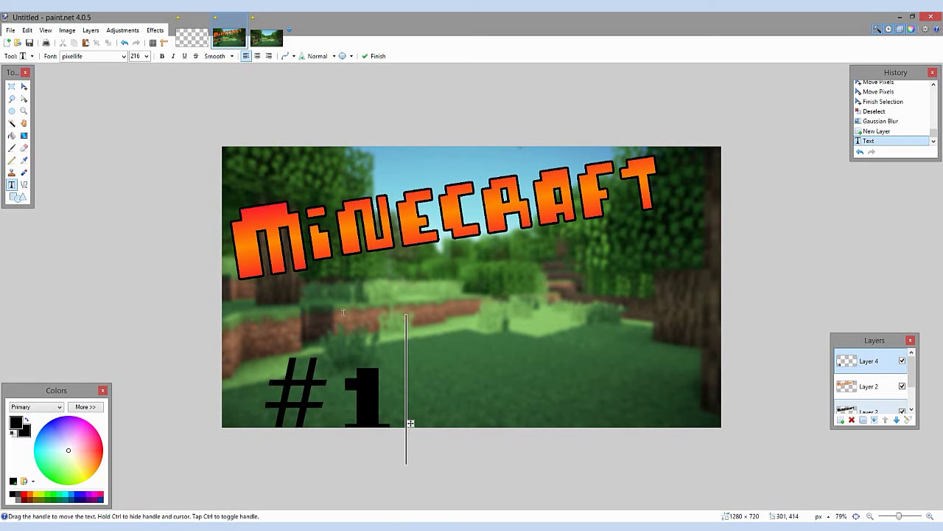
pyautogui.moveTo(409, 423); pyautogui.dragTo(397, 394)
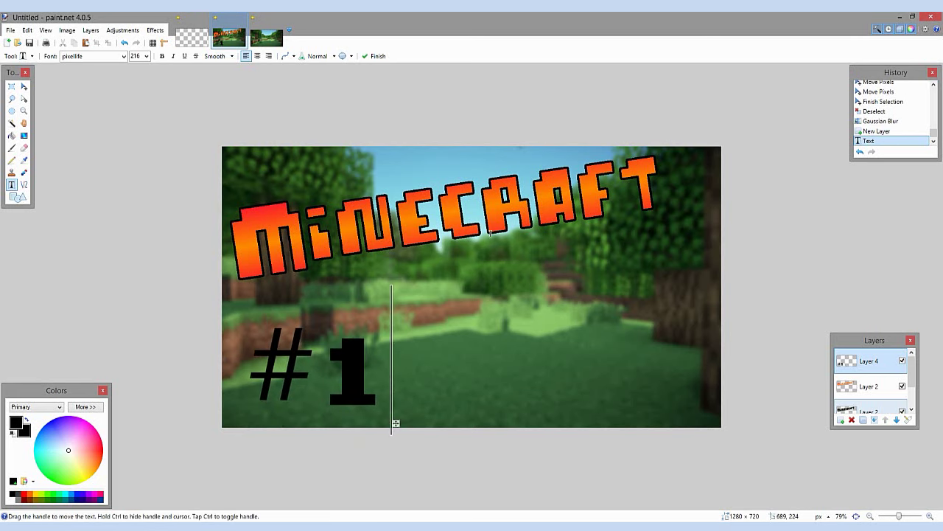
# Step: Select the black "#1" lettering with the Magic Wand and set the Gradient colours to dark blue primary and light blue secondary
pyautogui.click(11, 123)
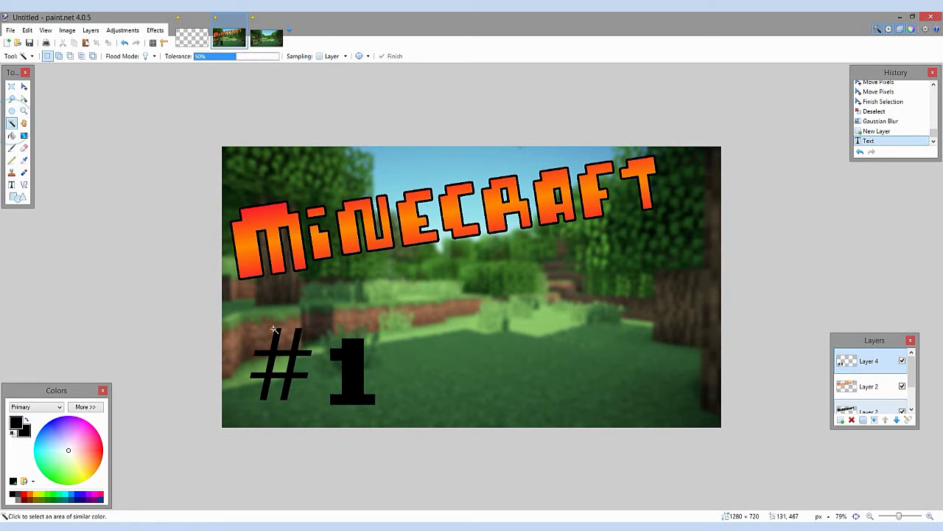
pyautogui.click(355, 352)
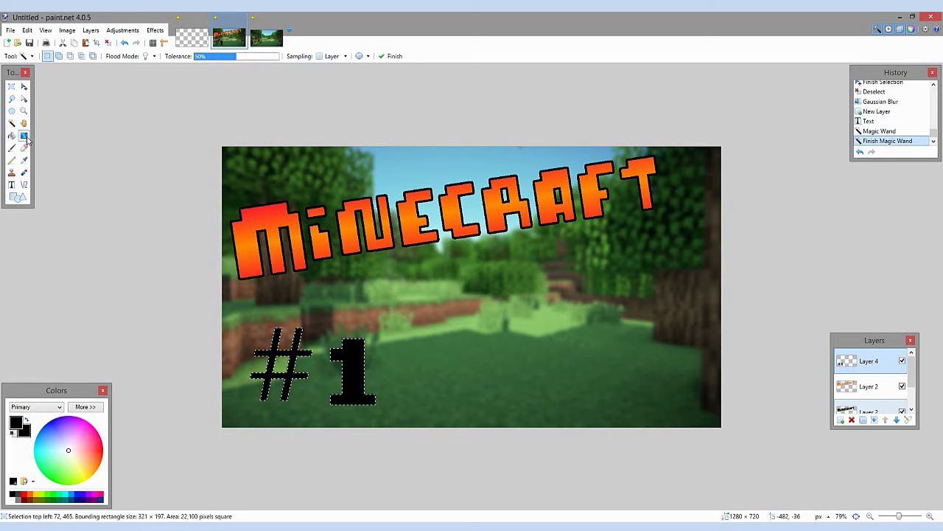
pyautogui.press('g')
pyautogui.click(53, 428)
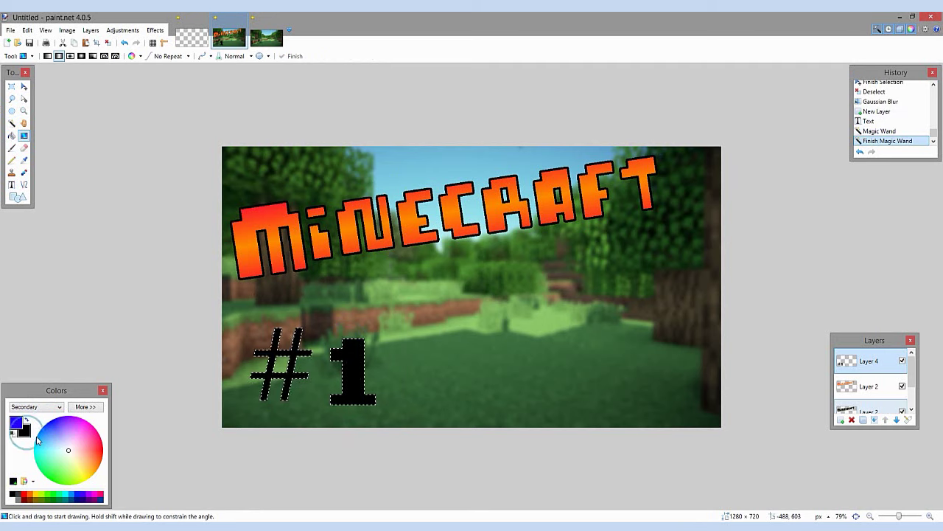
pyautogui.click(26, 434)
pyautogui.click(36, 438)
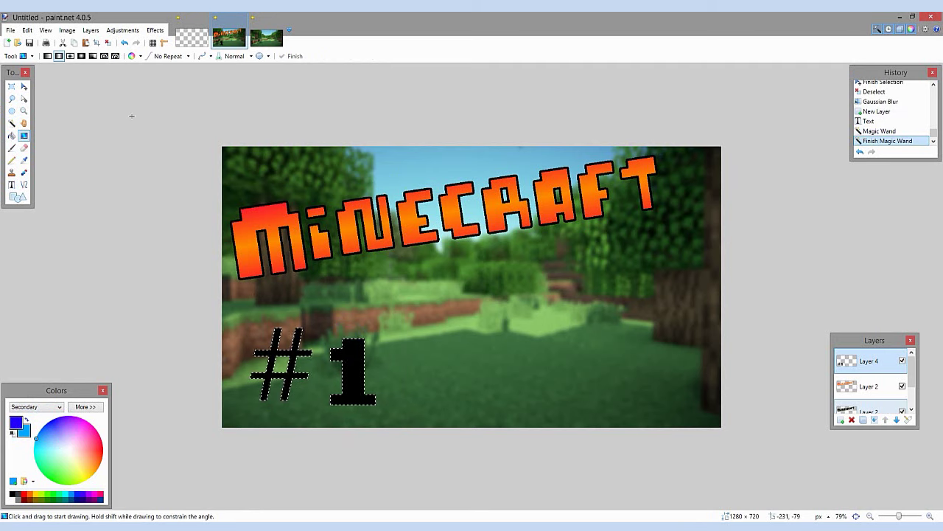